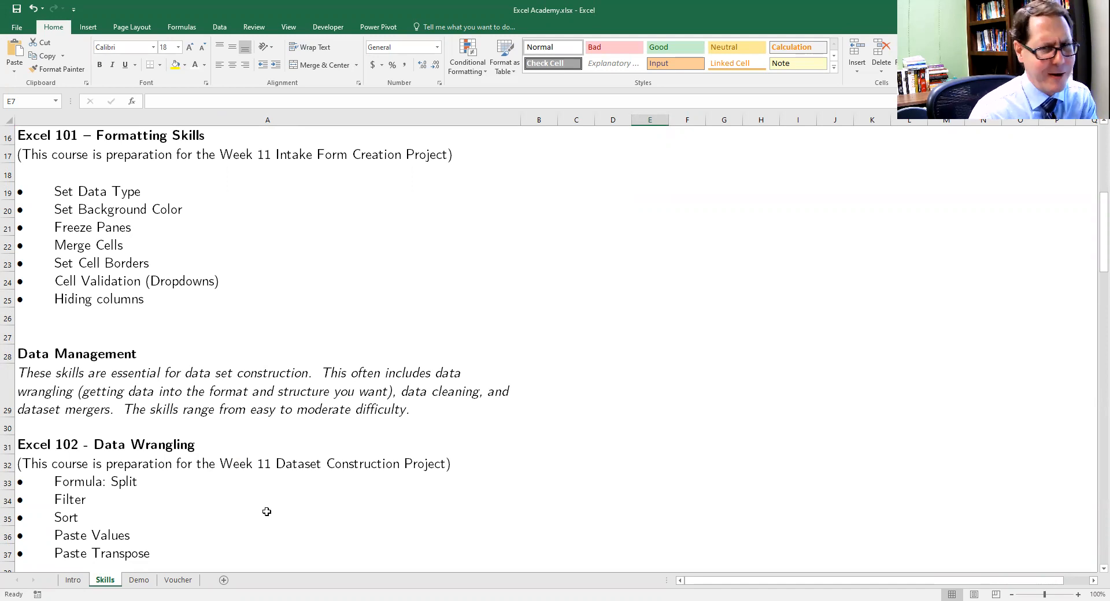
Change the header row's background colour to light blue on the Demo sheet
left_click(139, 580)
left_click(415, 236)
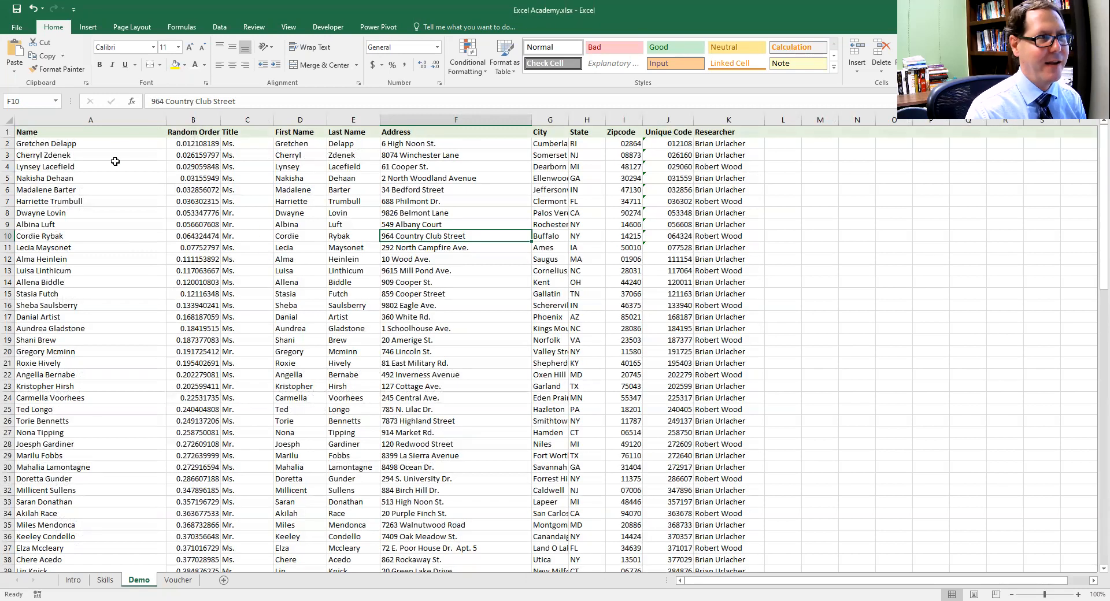
left_click(7, 131)
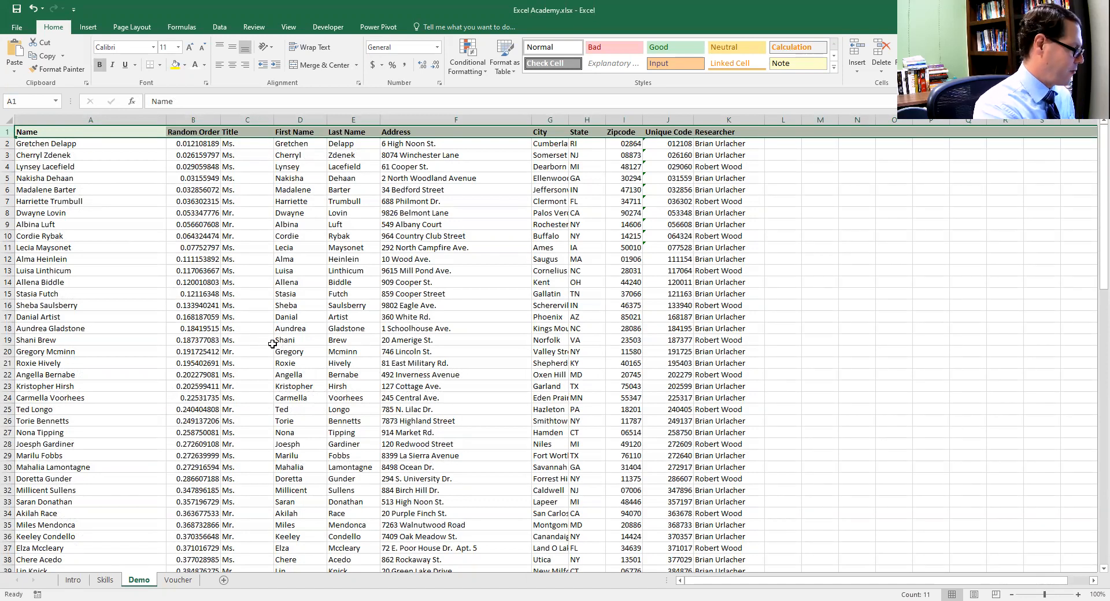
key("ctrl+1")
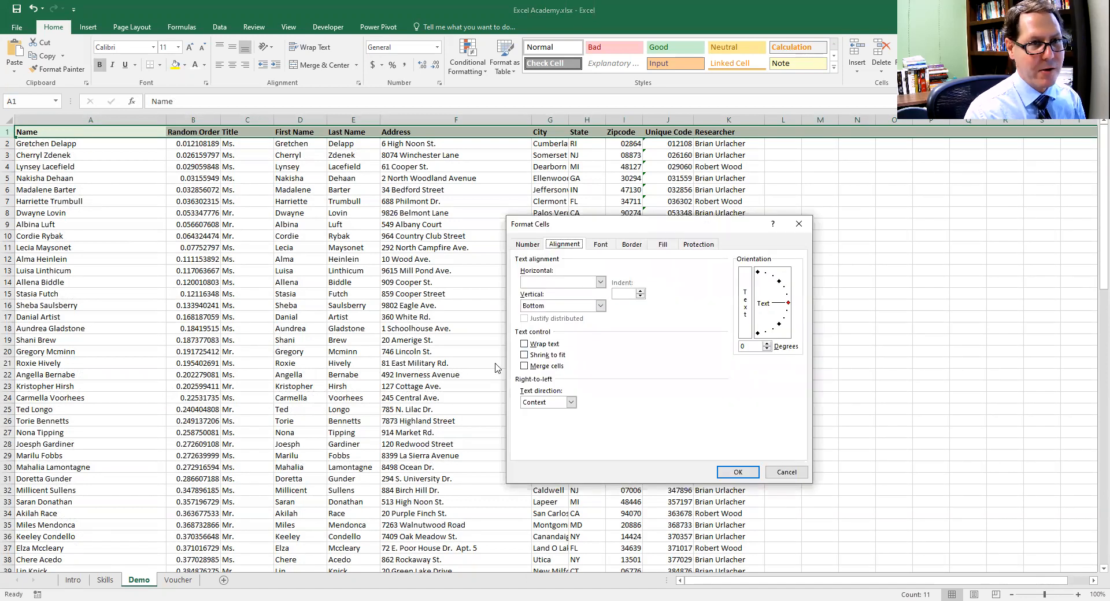
left_click(663, 244)
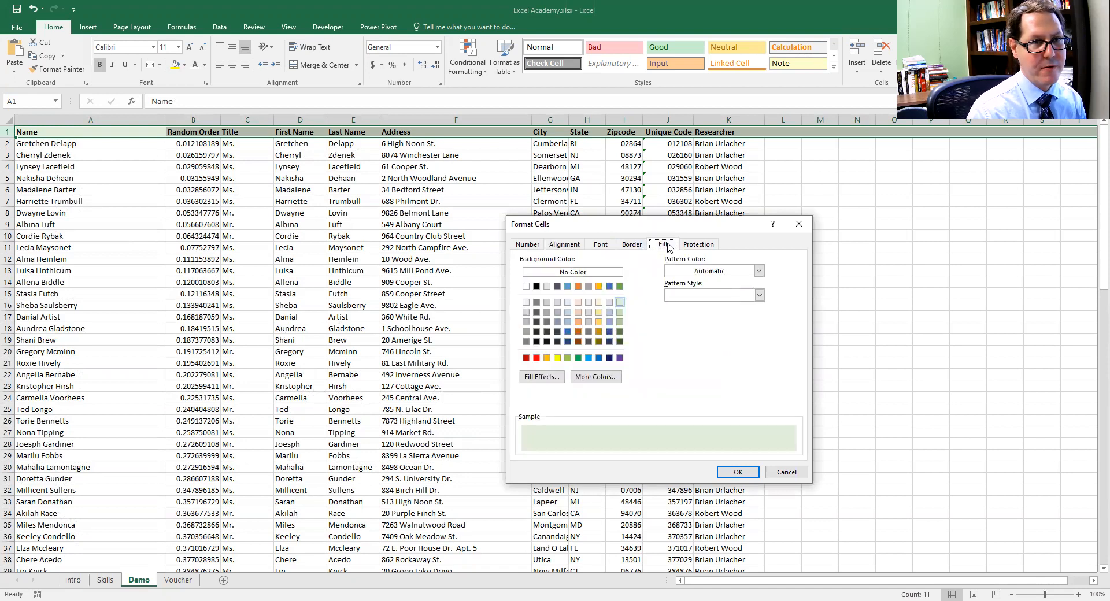
left_click(610, 303)
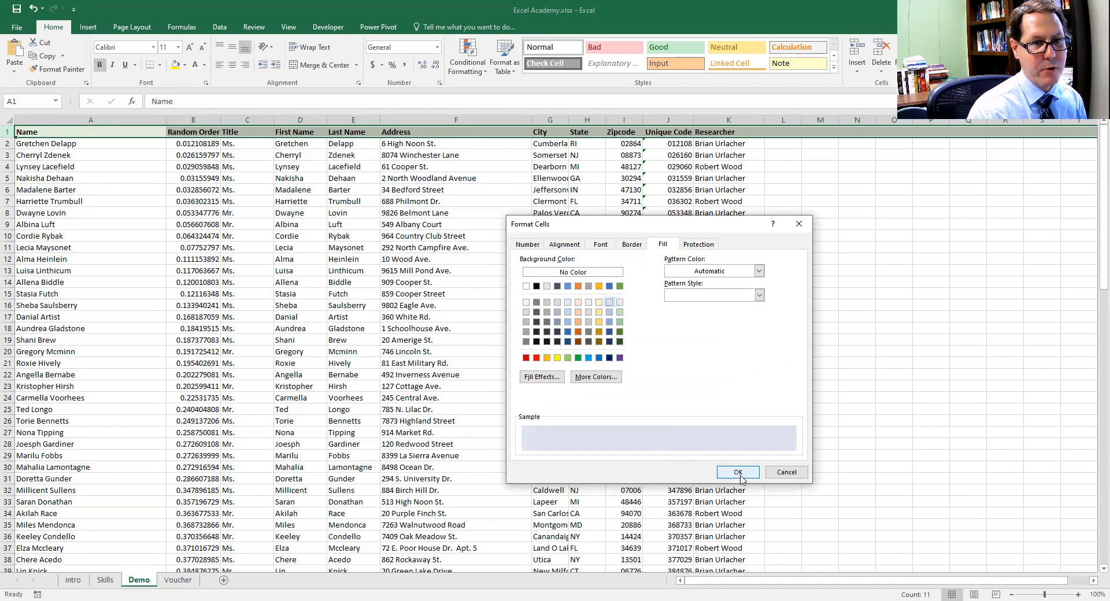
left_click(738, 472)
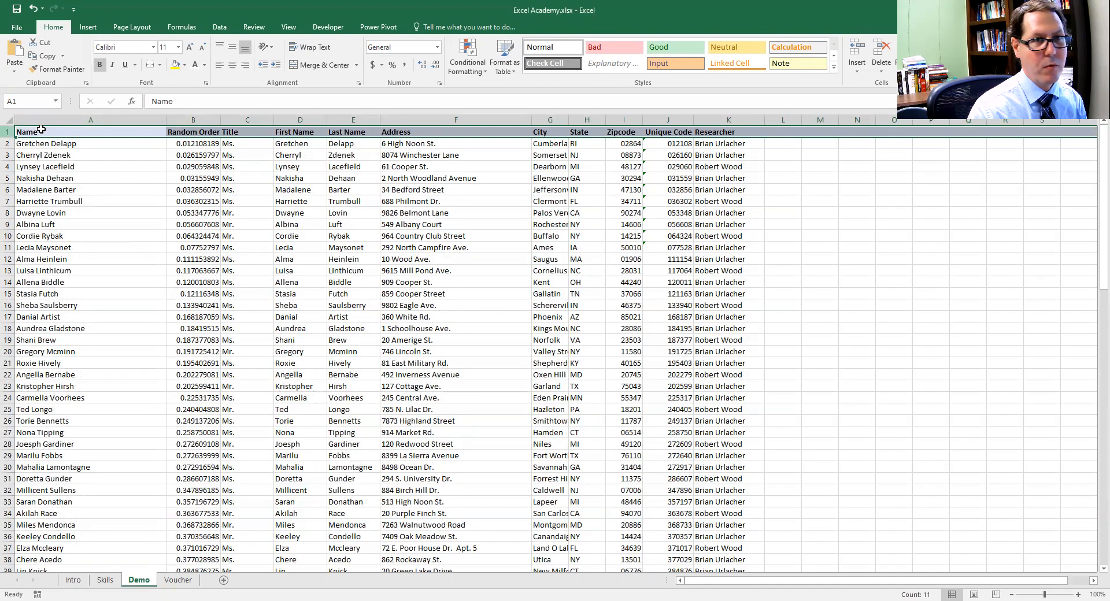
left_click(279, 166)
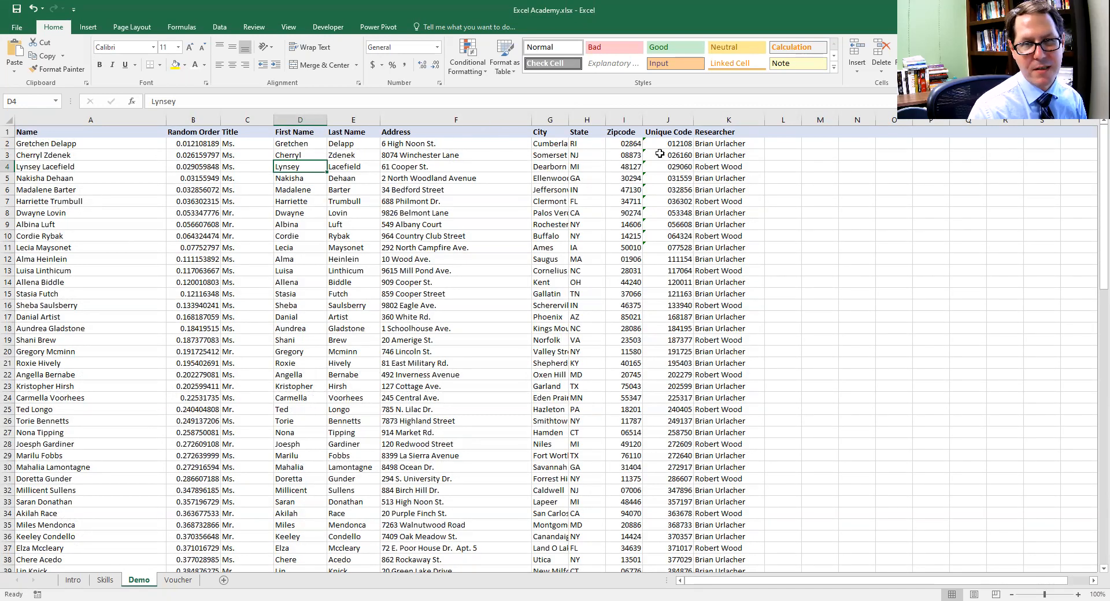
Examine the header cells A1:K1 and the Demo sheet's records down to the last row
left_click_drag(549, 146, 726, 132)
left_click_drag(252, 153, 69, 133)
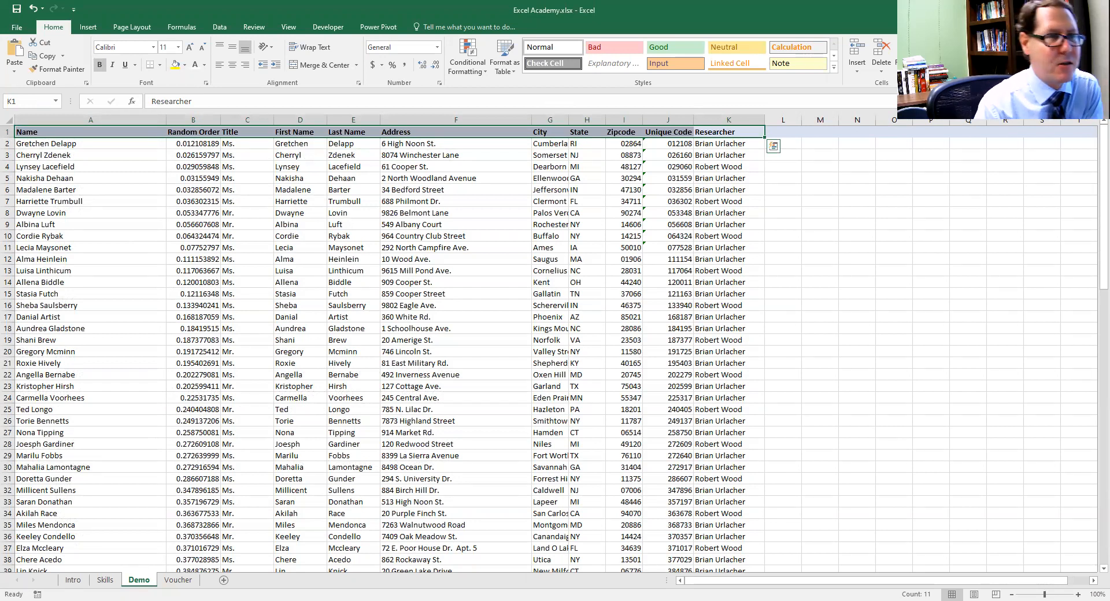
left_click(376, 224)
scroll(375, 208, "down", 2)
scroll(375, 206, "up", 3)
scroll(374, 207, "down", 3)
scroll(368, 207, "up", 3)
scroll(362, 210, "down", 7)
scroll(358, 209, "down", 17)
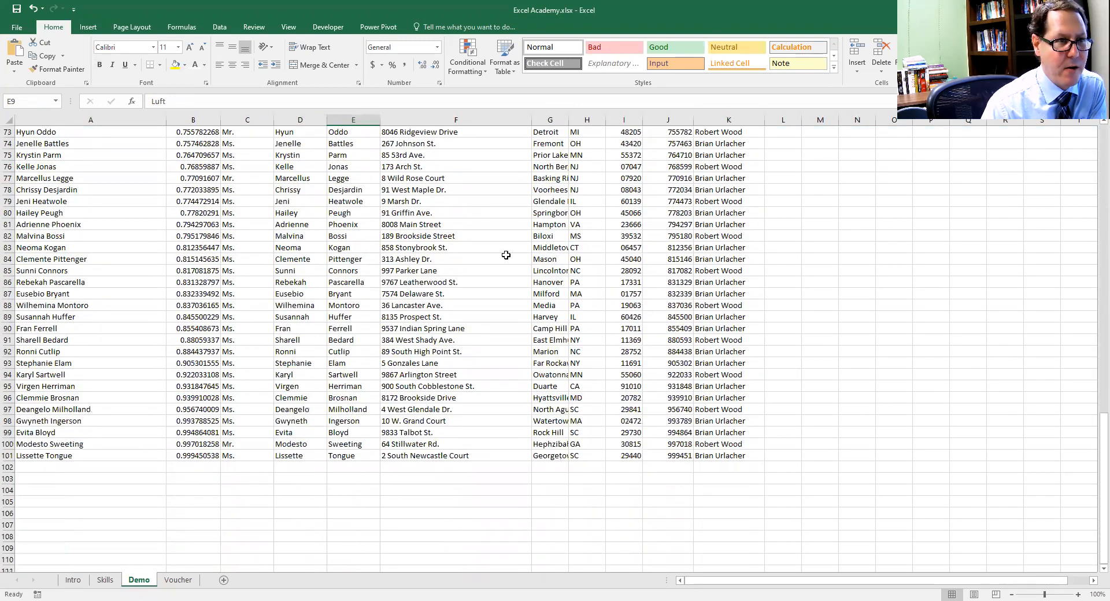
scroll(422, 245, "up", 20)
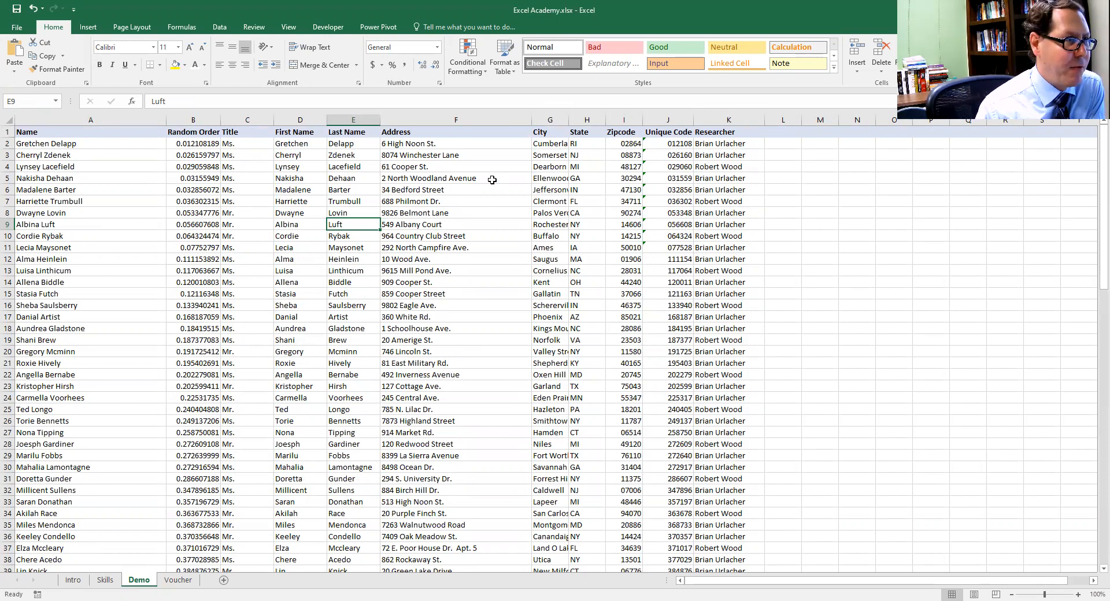
Freeze the top row of the Demo sheet so the column headings stay in view
left_click(81, 153)
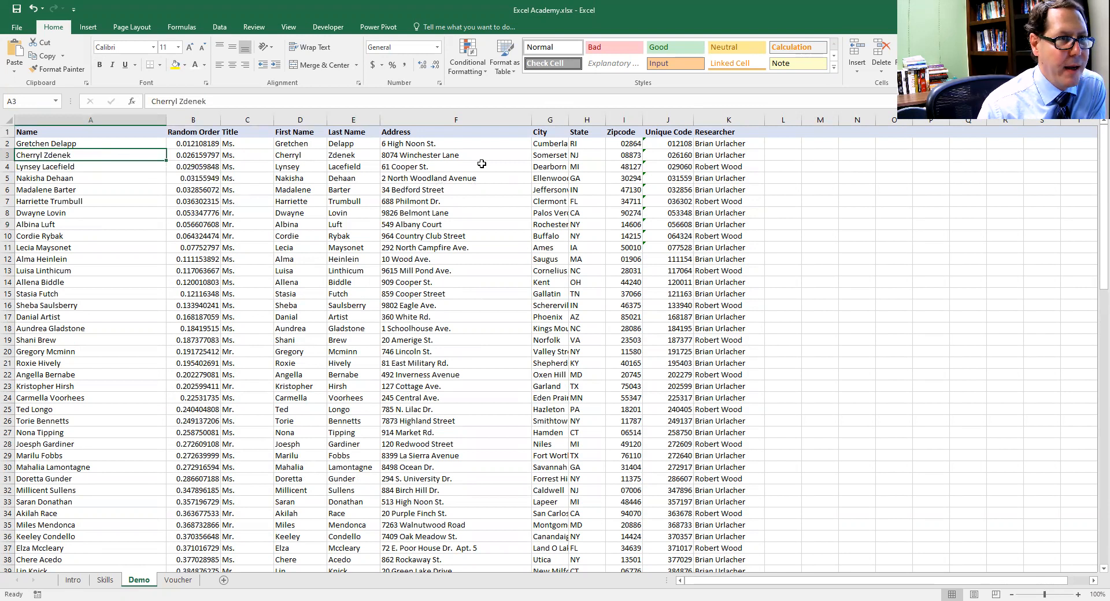
left_click(502, 132)
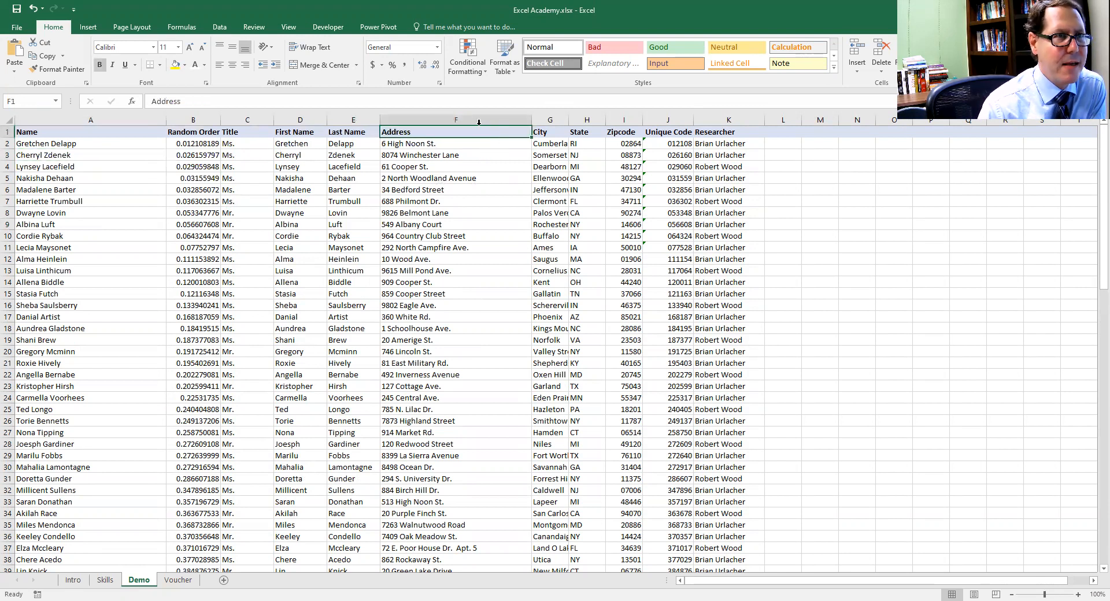
left_click(292, 27)
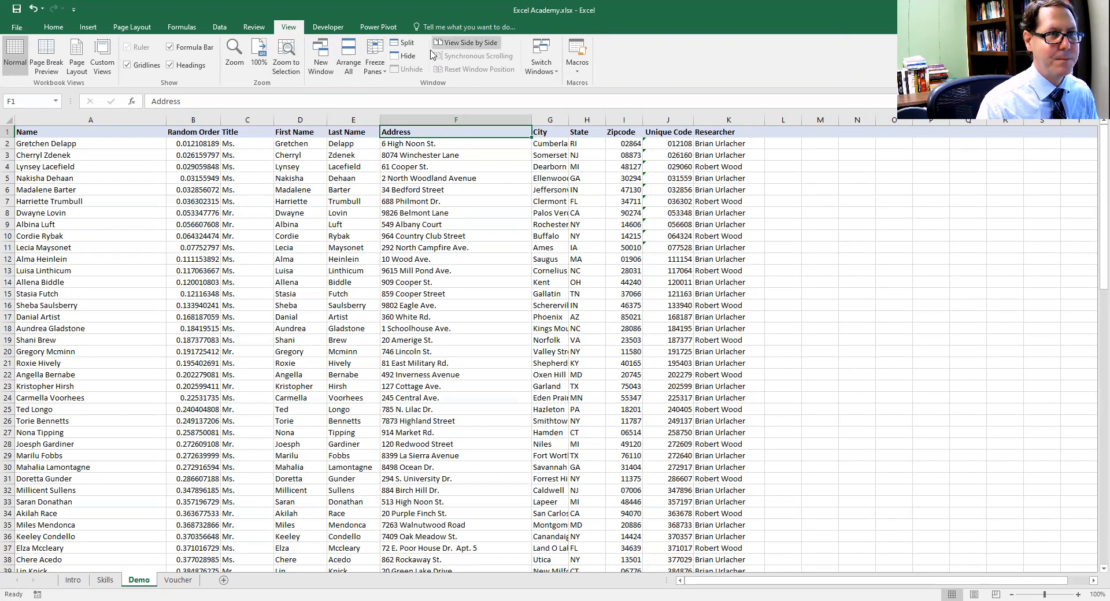
left_click(379, 77)
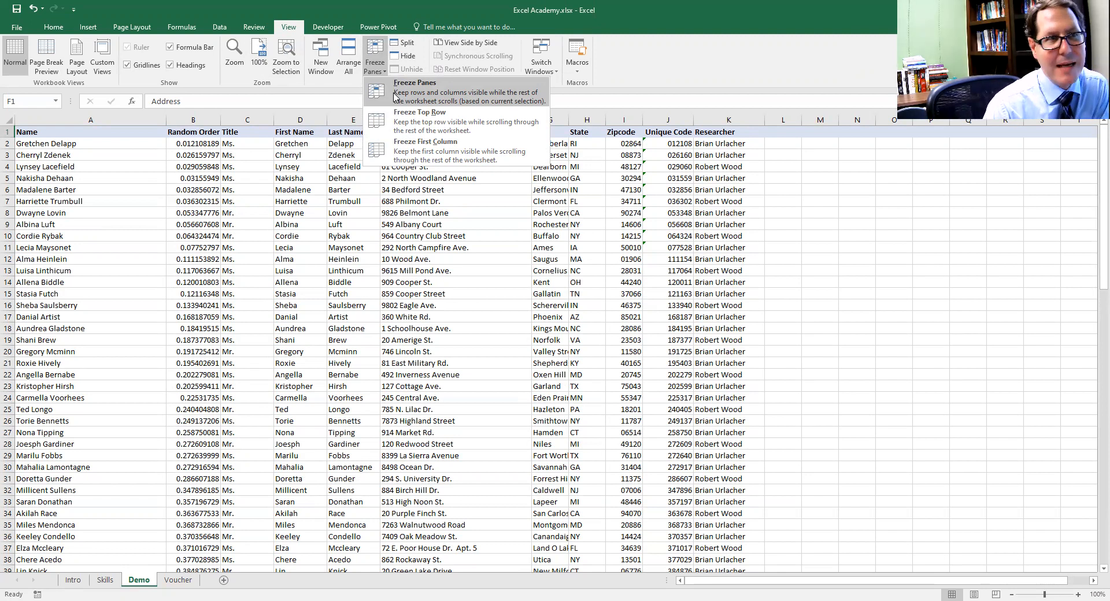
left_click(408, 124)
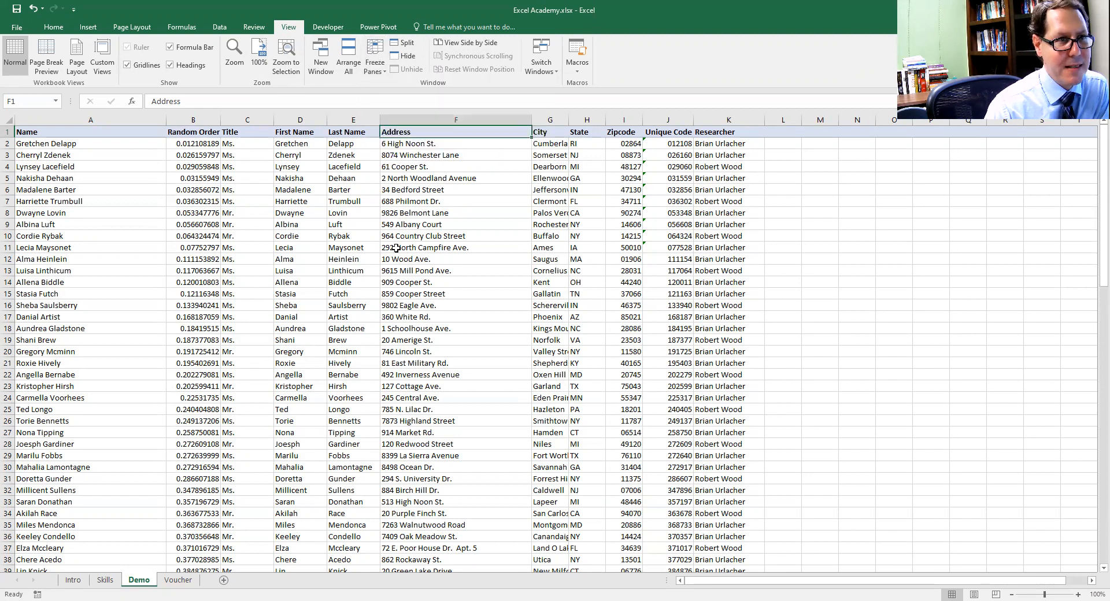
Look through the Demo sheet's lower records to check the frozen header row against its columns
left_click(479, 223)
scroll(456, 236, "down", 7)
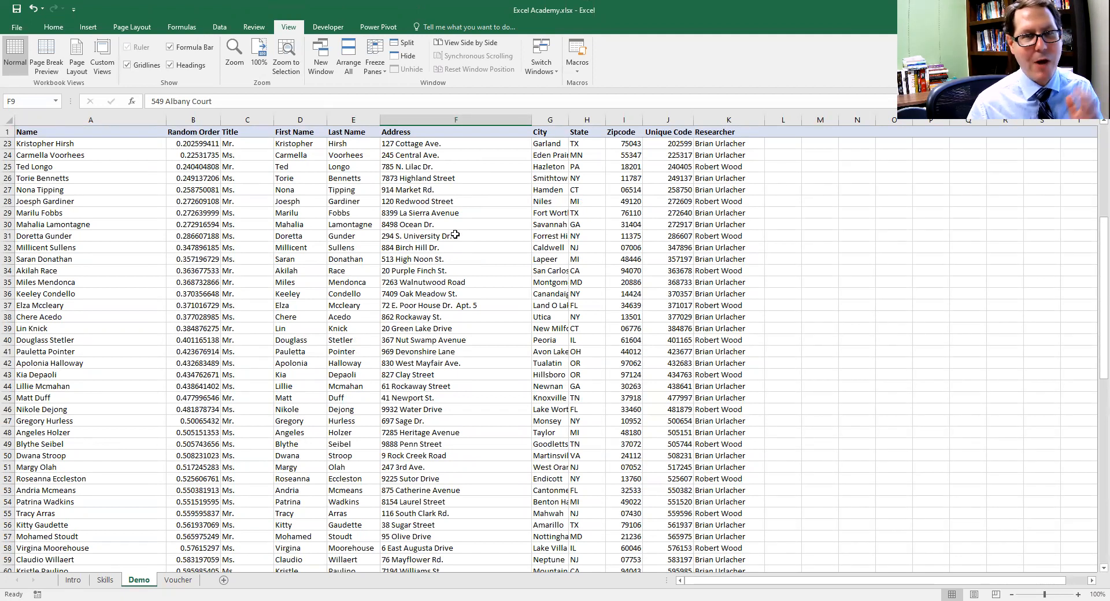
left_click(87, 120)
left_click(361, 224)
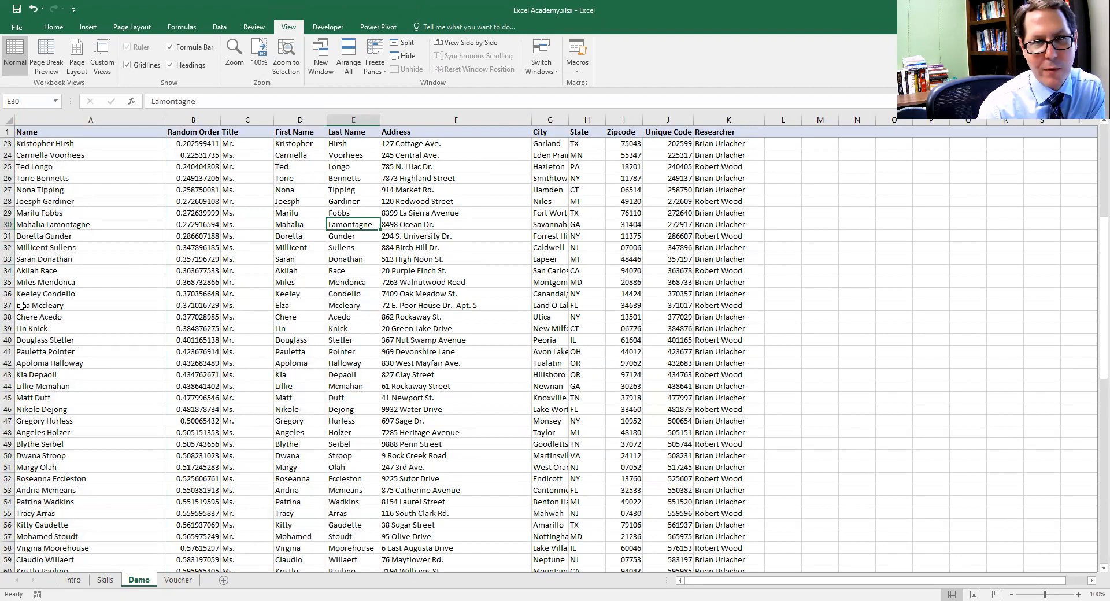
scroll(493, 255, "down", 2)
scroll(494, 255, "down", 14)
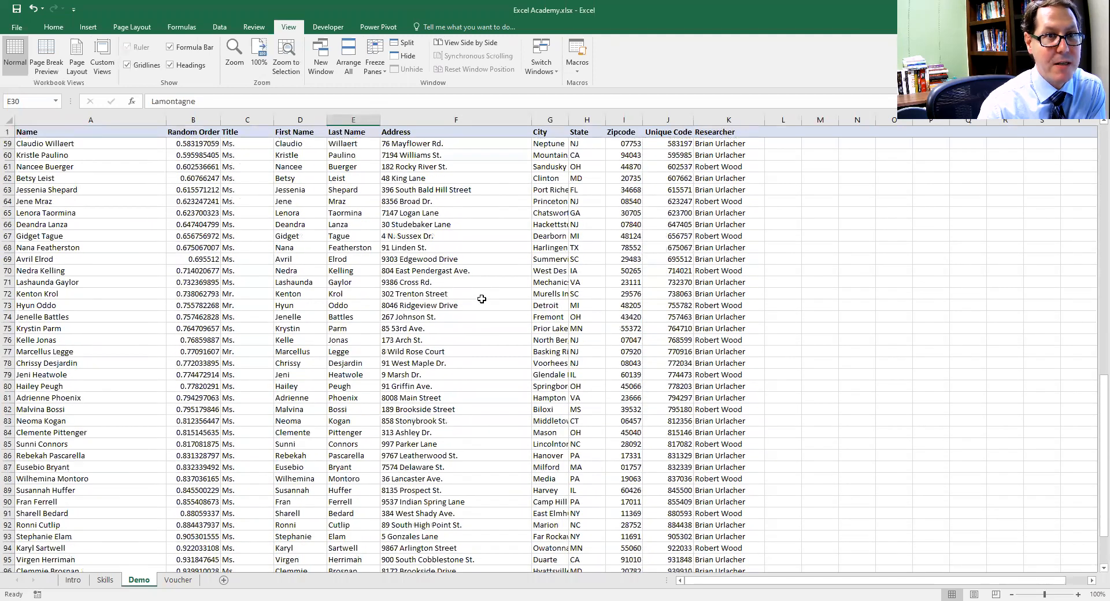
scroll(482, 299, "up", 8)
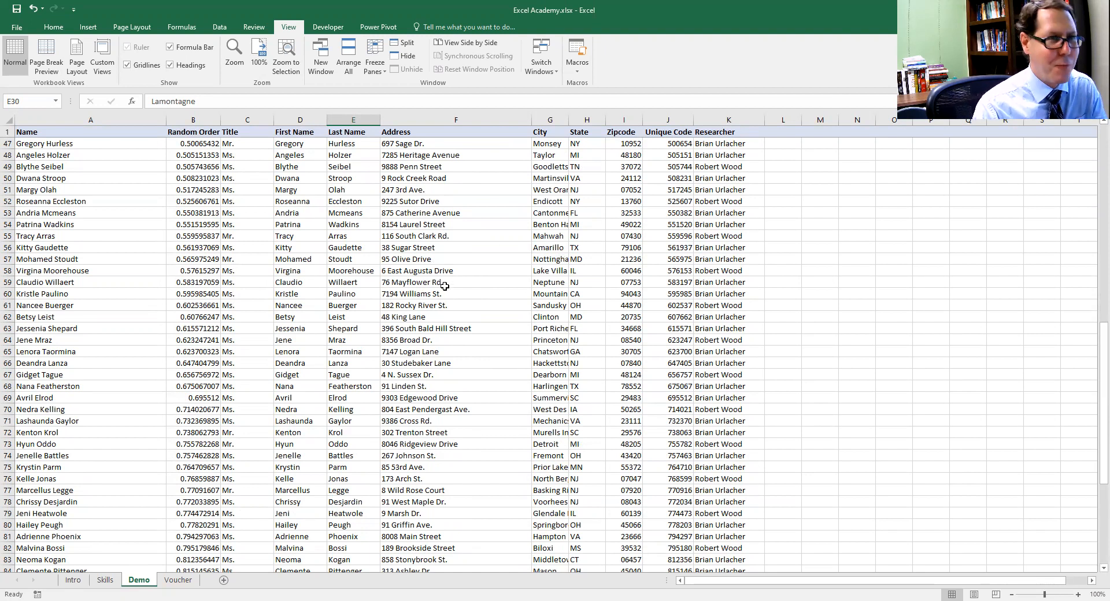
Examine the merged cells in the Description of Goods or Services section of the Voucher sheet
left_click(179, 581)
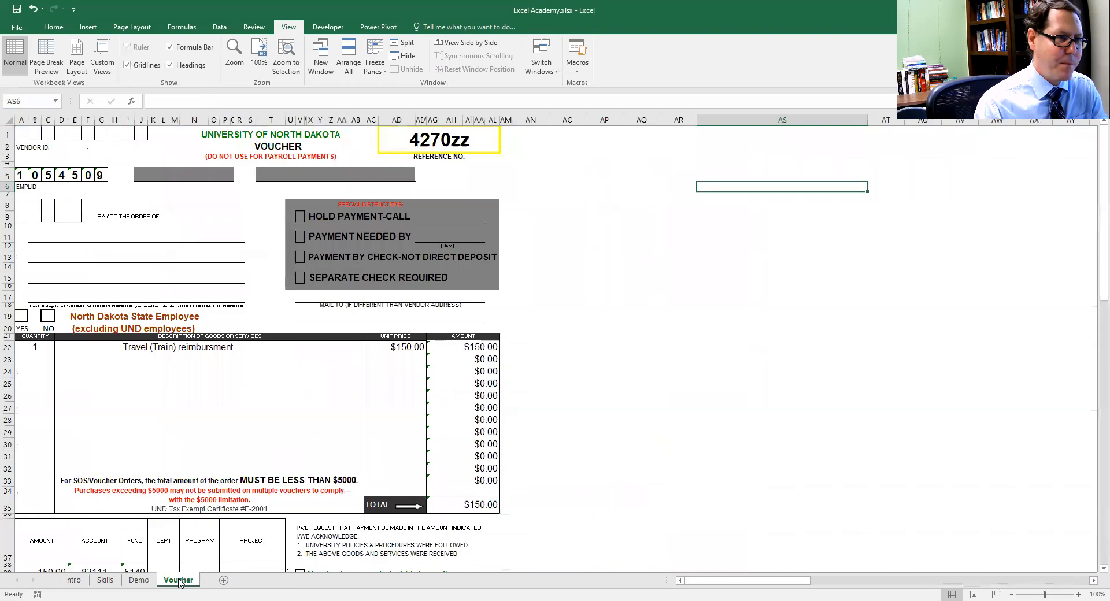
left_click(616, 370)
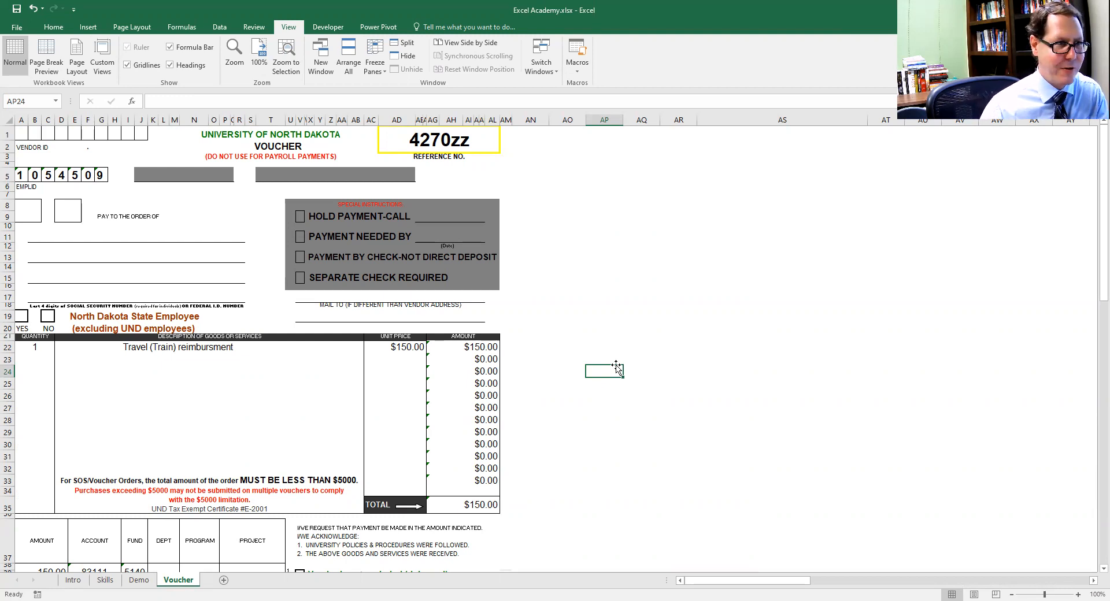
left_click(140, 371)
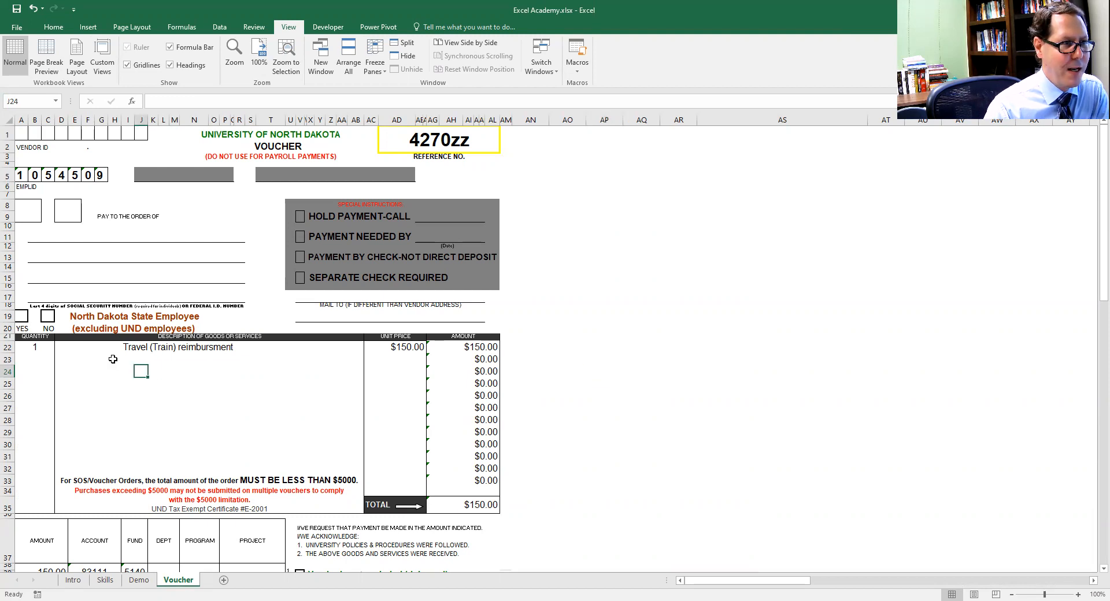
left_click(88, 348)
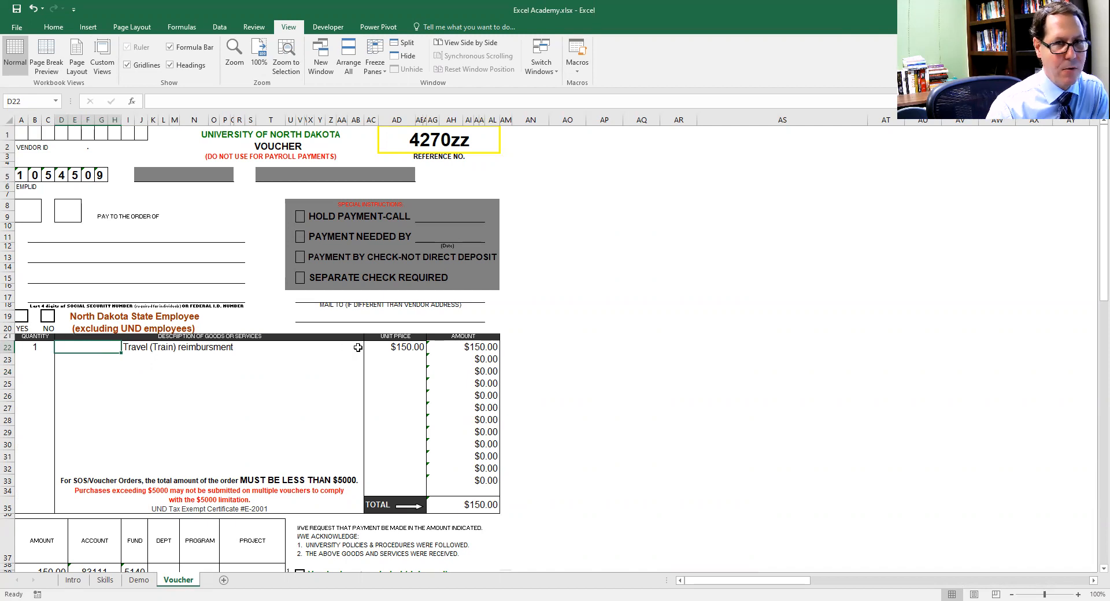
left_click(162, 346)
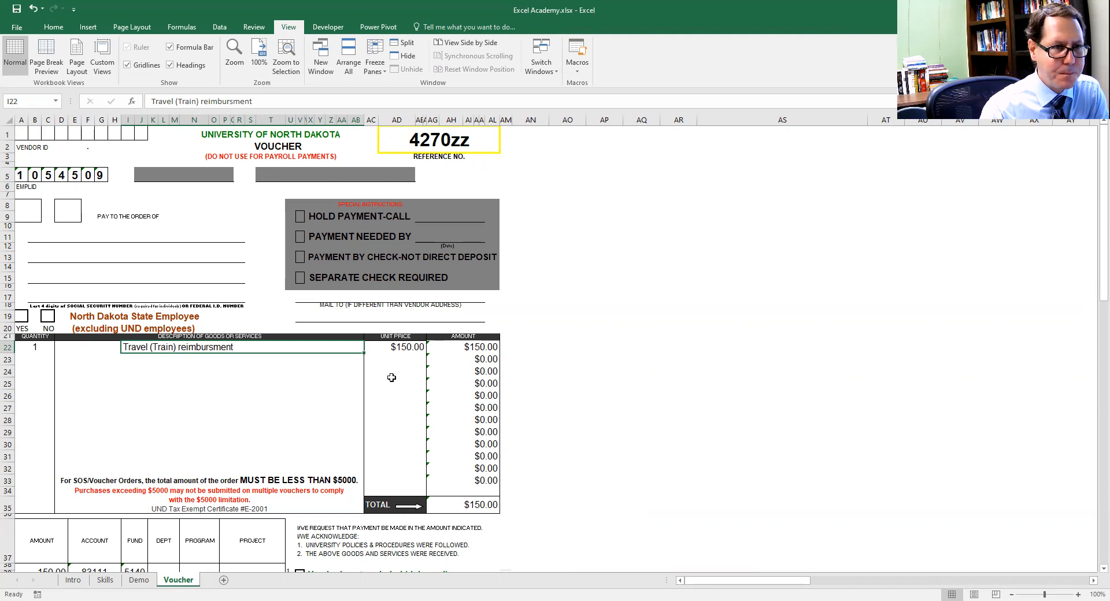
left_click(106, 348)
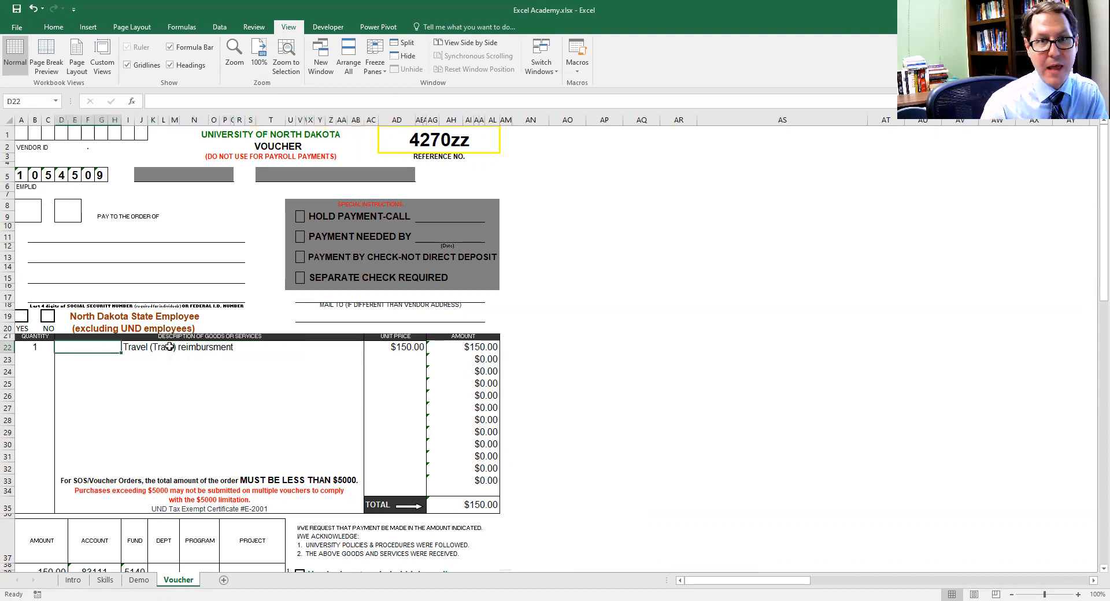
left_click(98, 336)
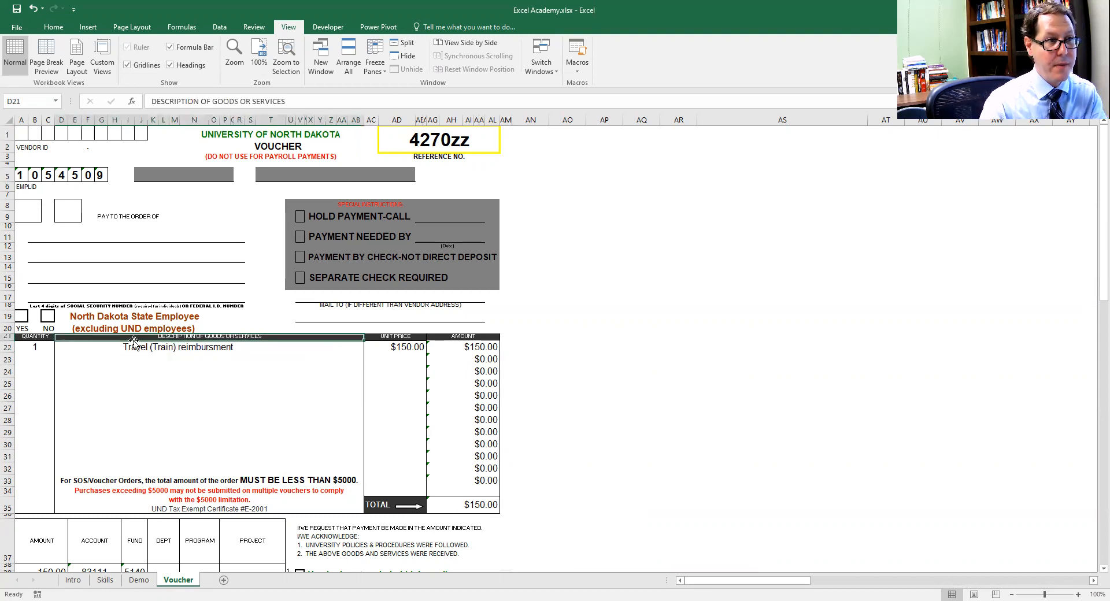
left_click(98, 346)
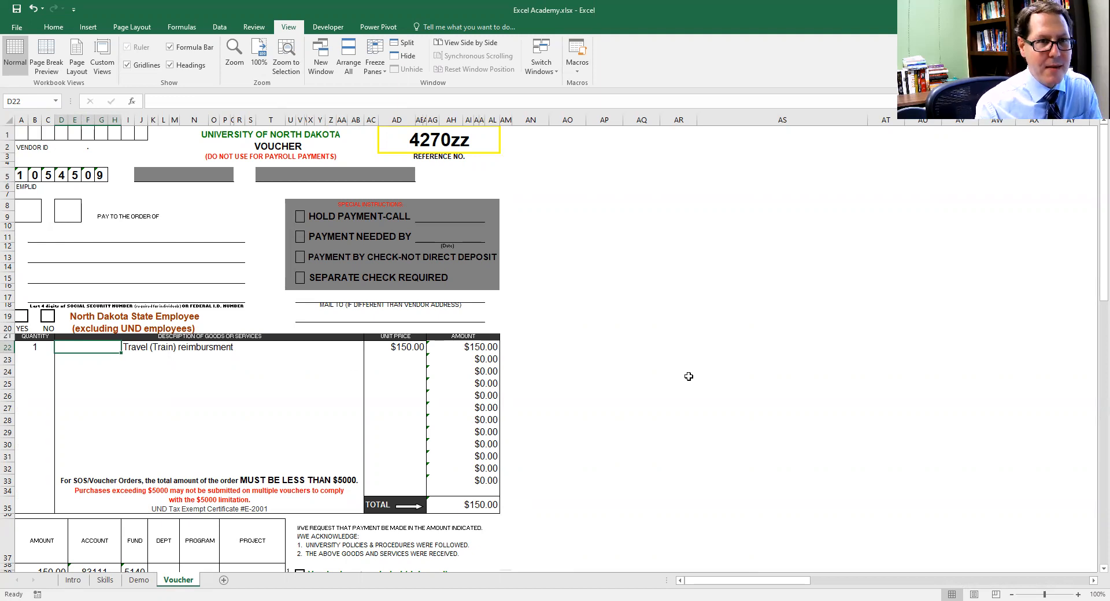
Start a list of expense categories beside the voucher with Travel, Food and Supplies in cells AS25:AS27
left_click(757, 343)
left_click(748, 381)
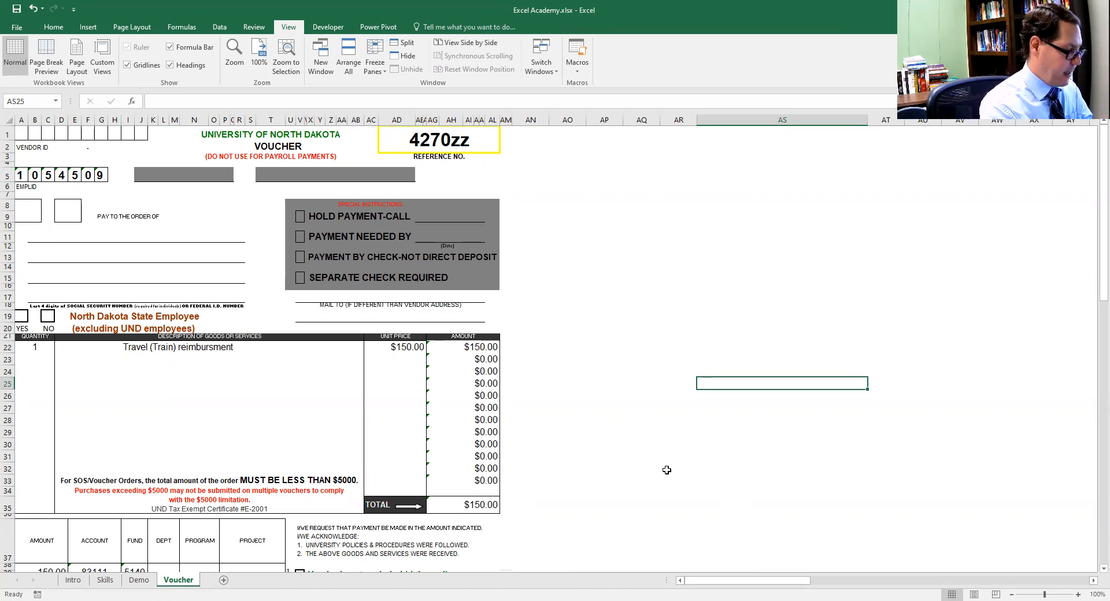
type("Travel")
key("Return")
type("Food")
key("Return")
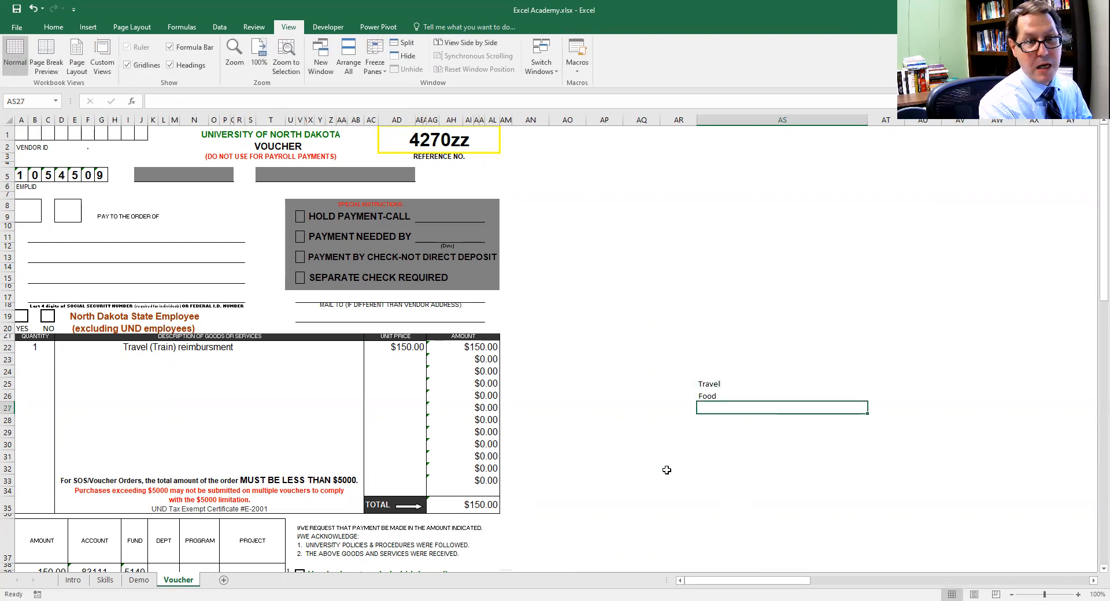
type("Supplies")
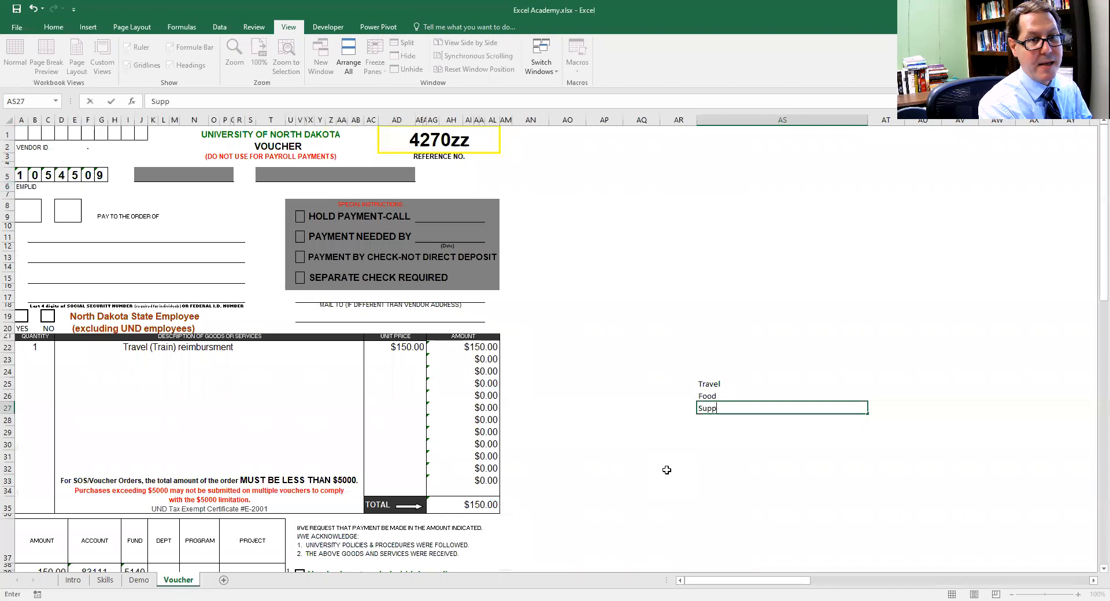
key("Return")
Add Registration, Speaker Fees and Rent to the category list in AS28:AS30 and select the whole list
type("Registration")
key("Return")
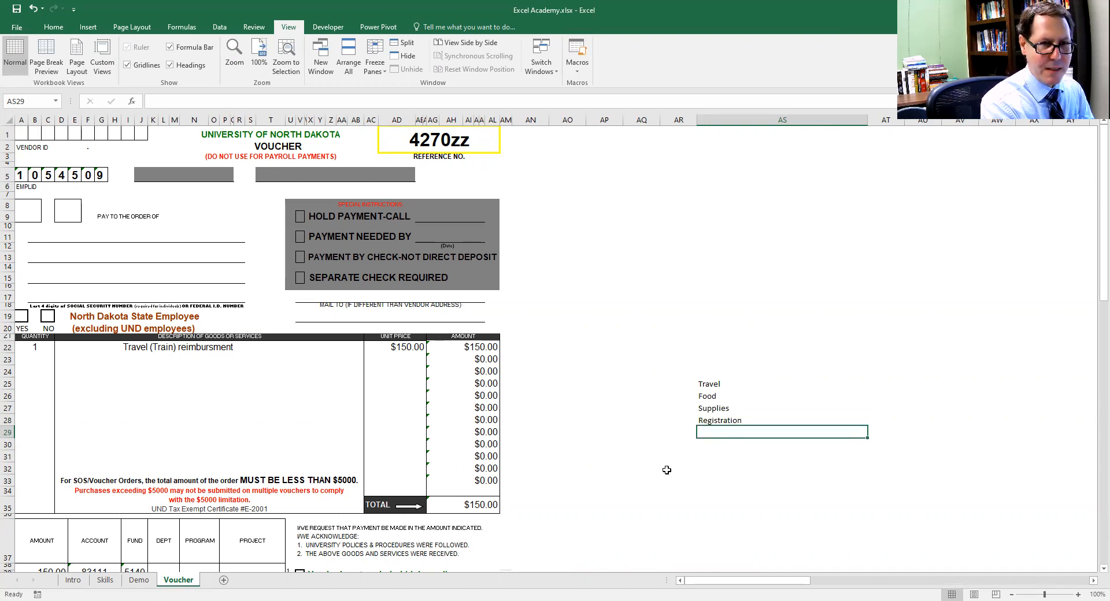
type("Spe")
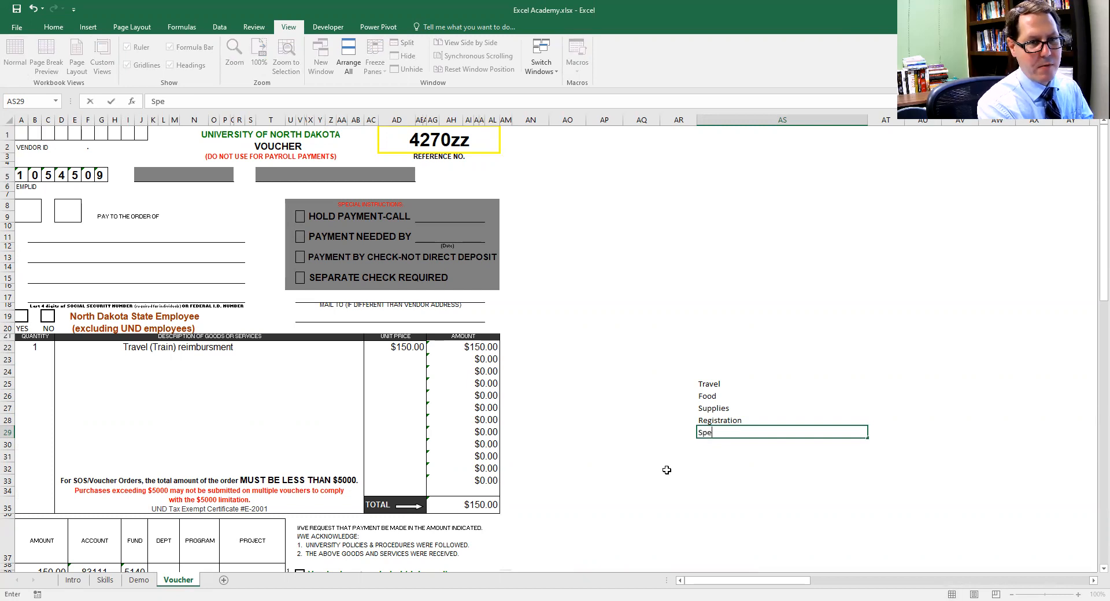
type("aker Fres")
key("Return")
type("Rent")
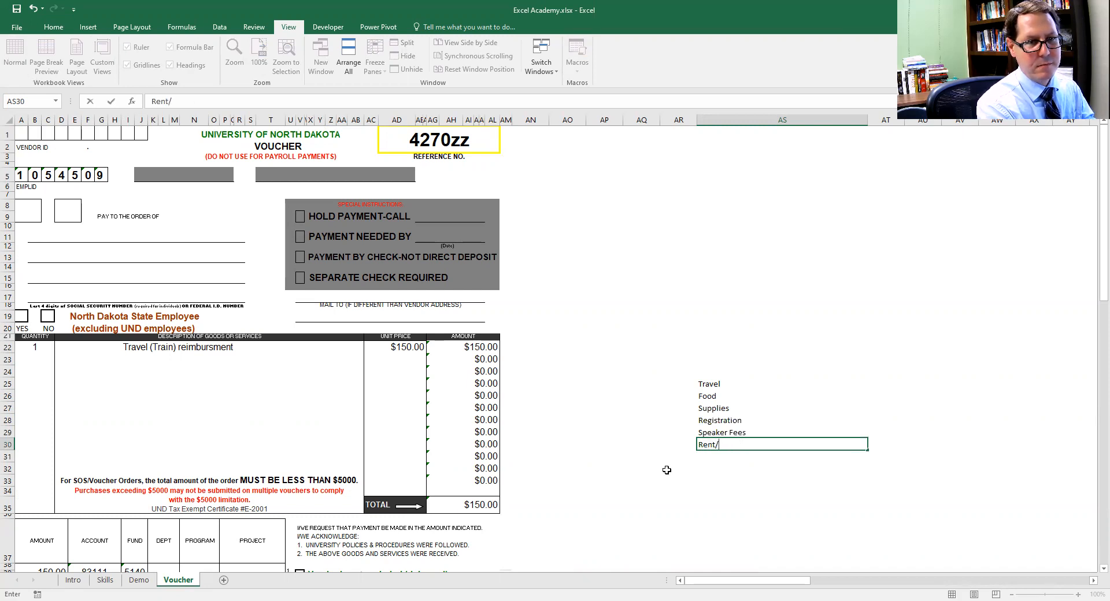
key("Return")
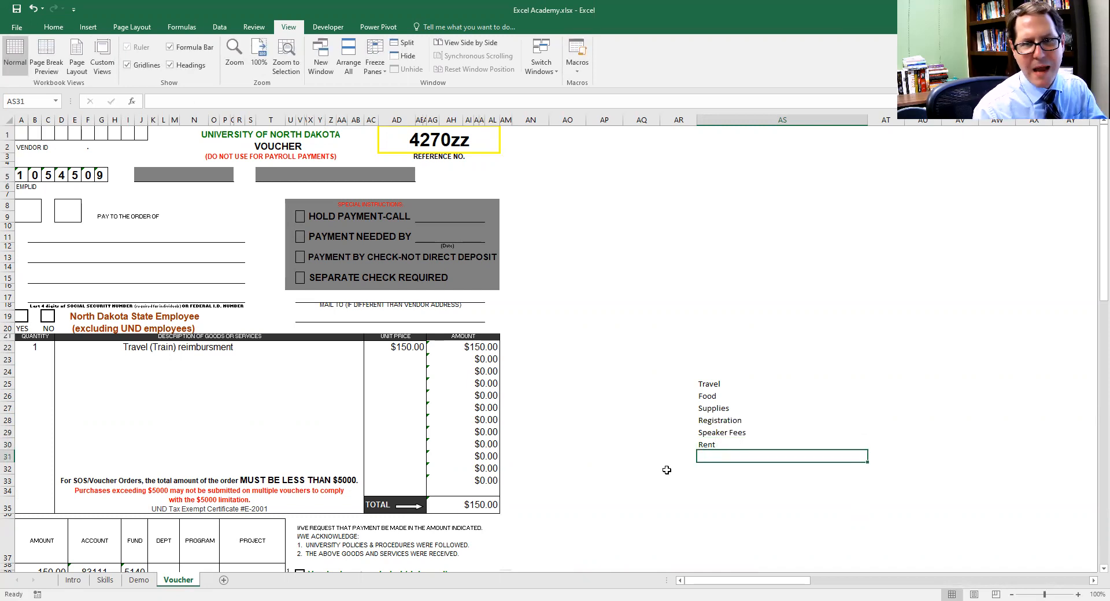
left_click(722, 384)
left_click_drag(728, 402, 731, 446)
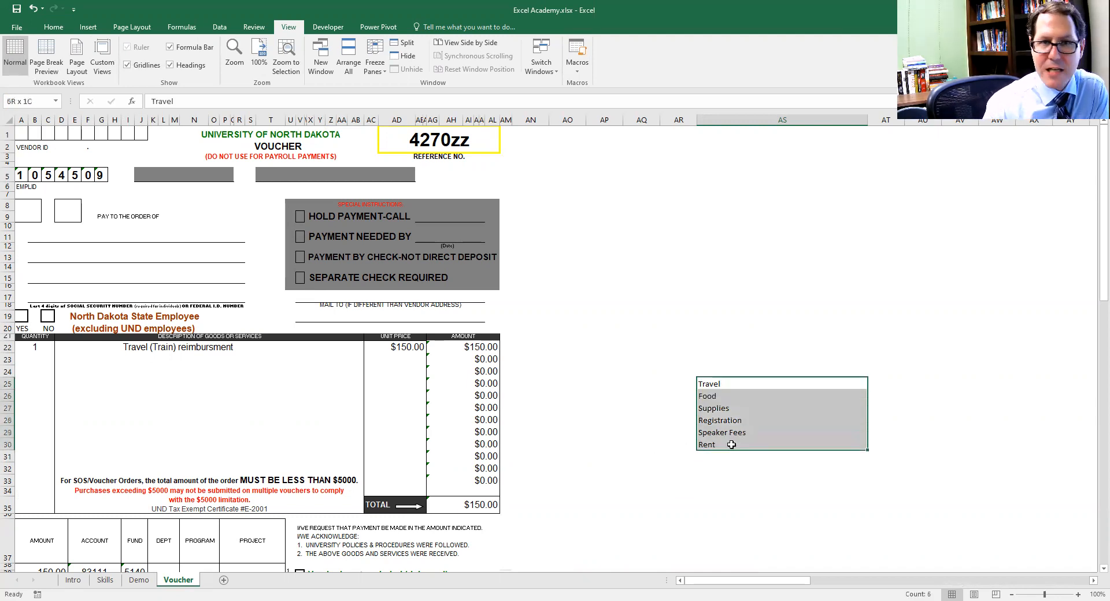
Open Data Validation for the merged cell D22 in the voucher's first description line and allow only List entries
left_click(744, 491)
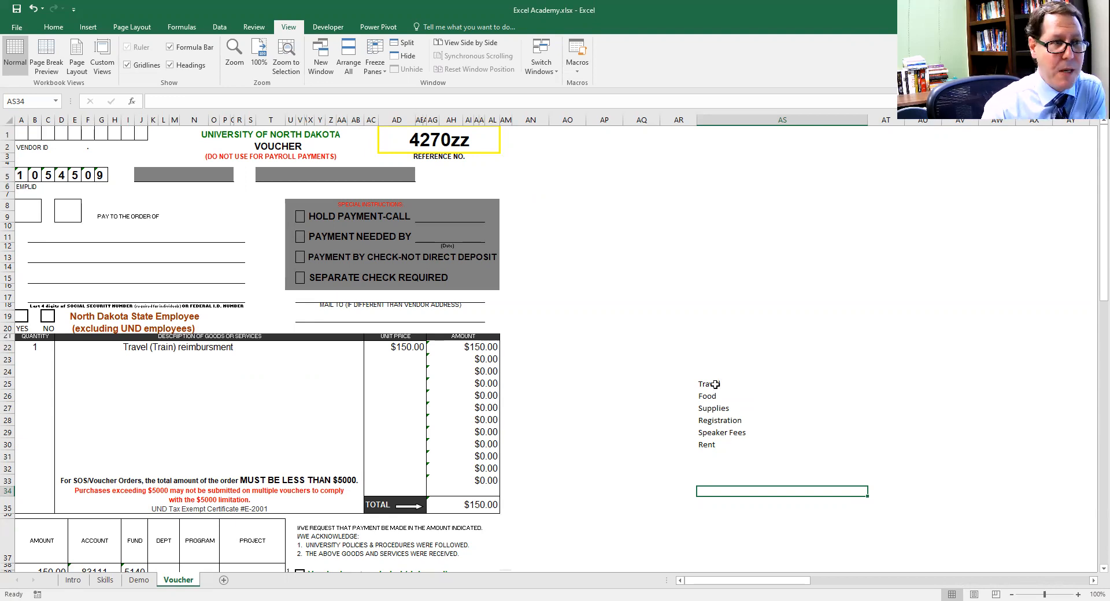
left_click(87, 348)
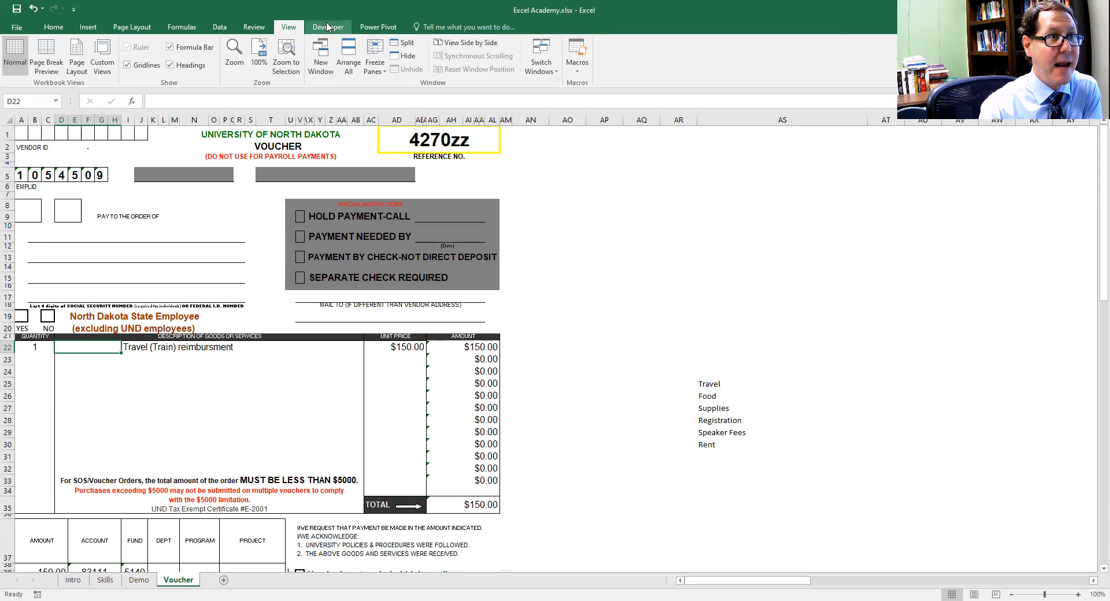
left_click(219, 29)
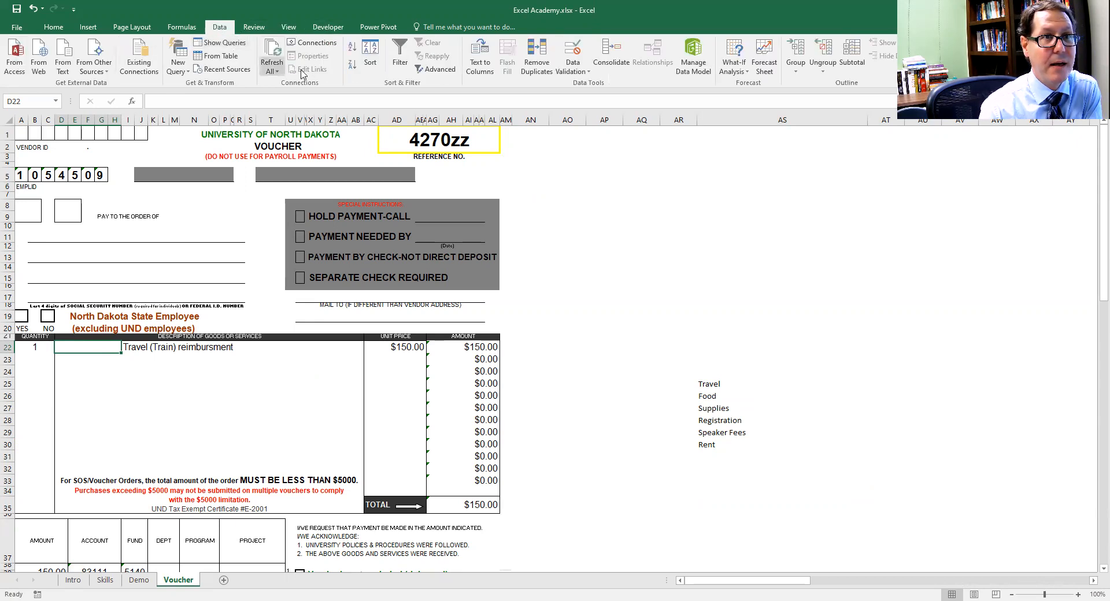
left_click(572, 72)
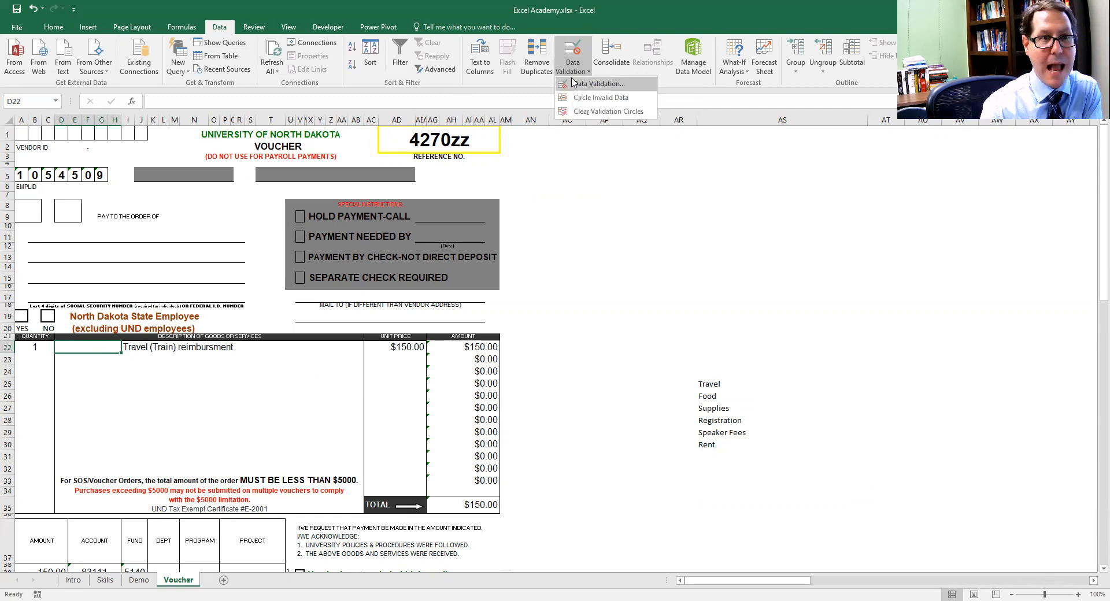
left_click(598, 84)
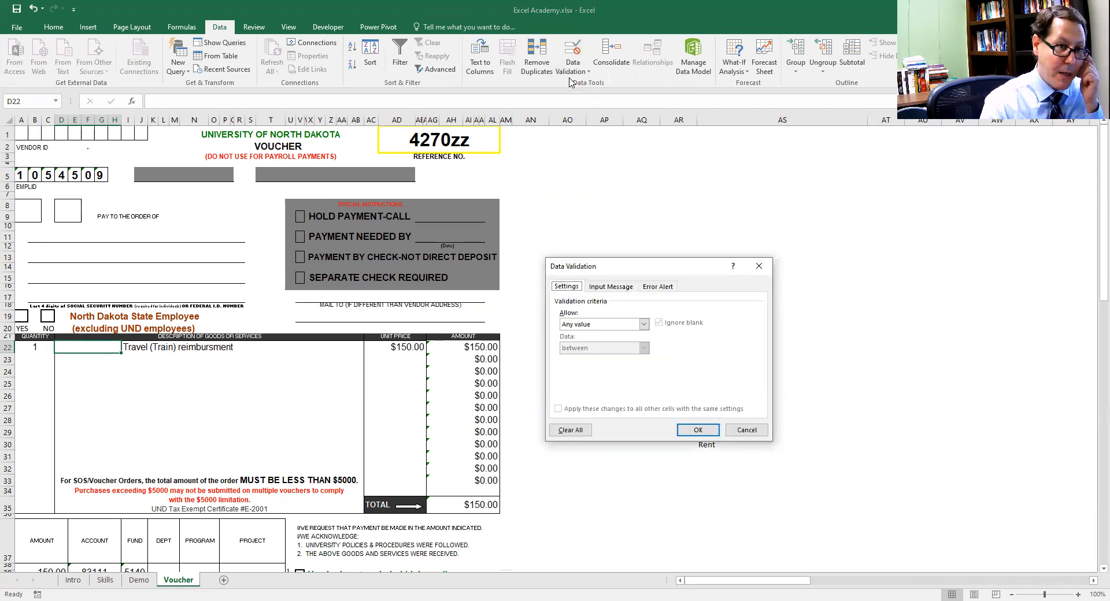
left_click(644, 325)
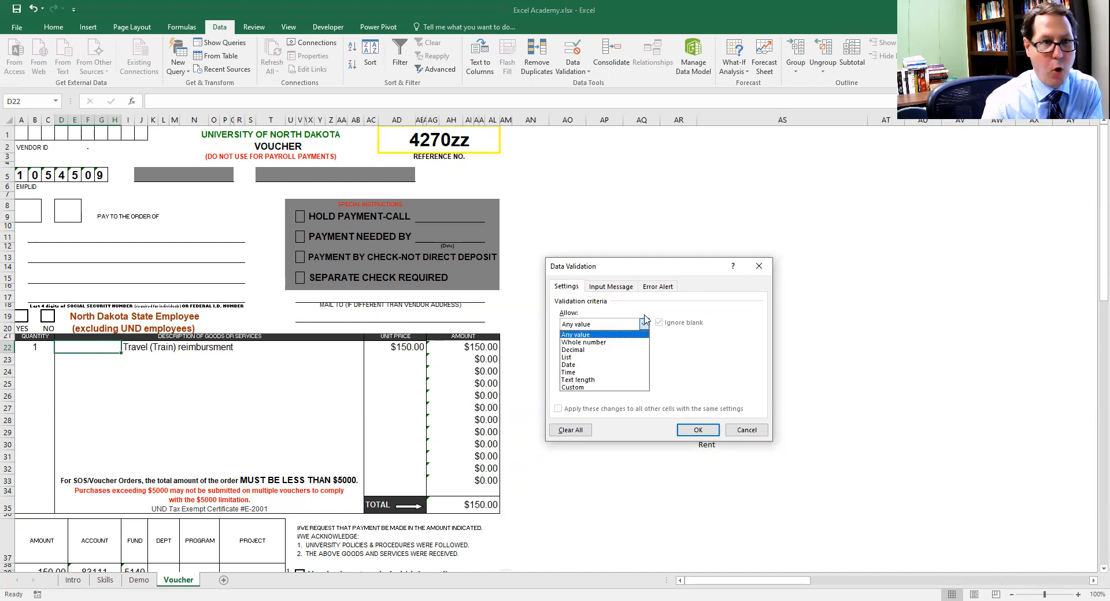
left_click(587, 358)
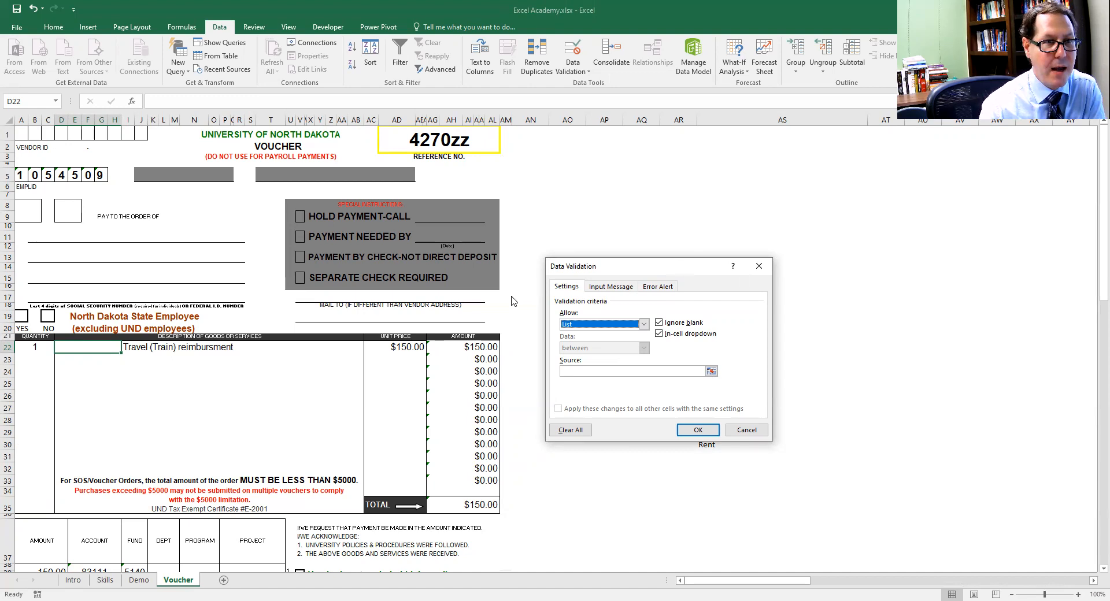
Use the categories in AS25:AS30 as the validation list source for D22 and apply the rule
left_click_drag(578, 267, 403, 302)
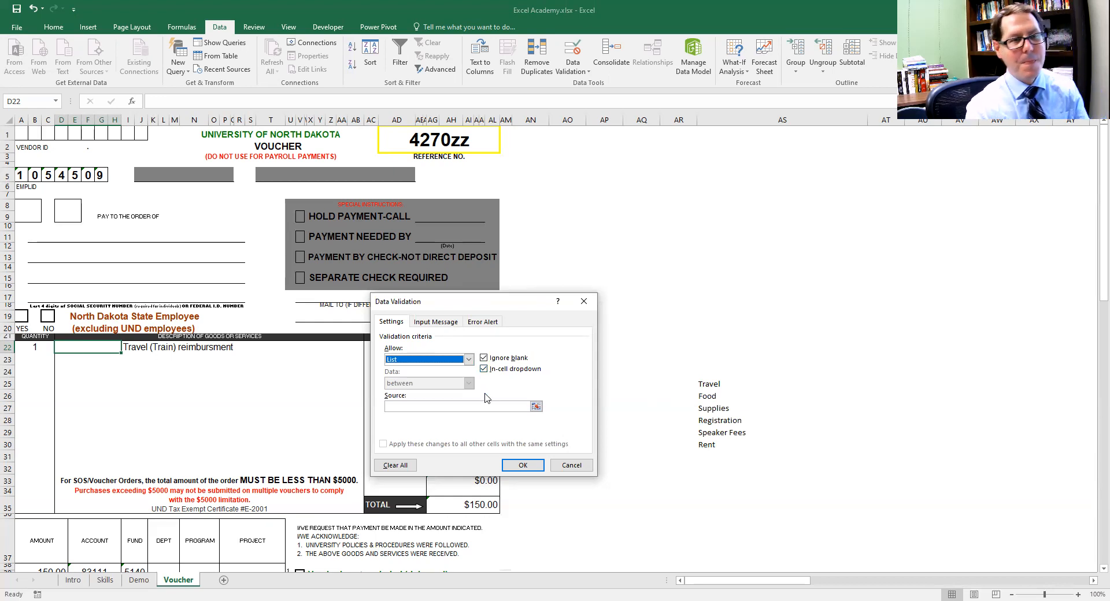
left_click(470, 408)
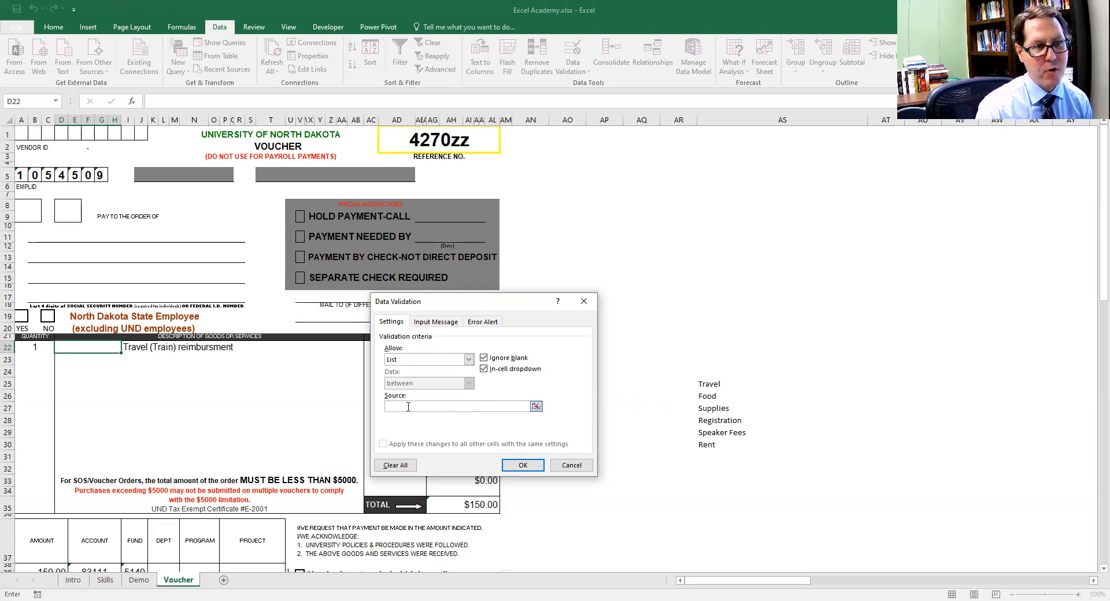
left_click(536, 407)
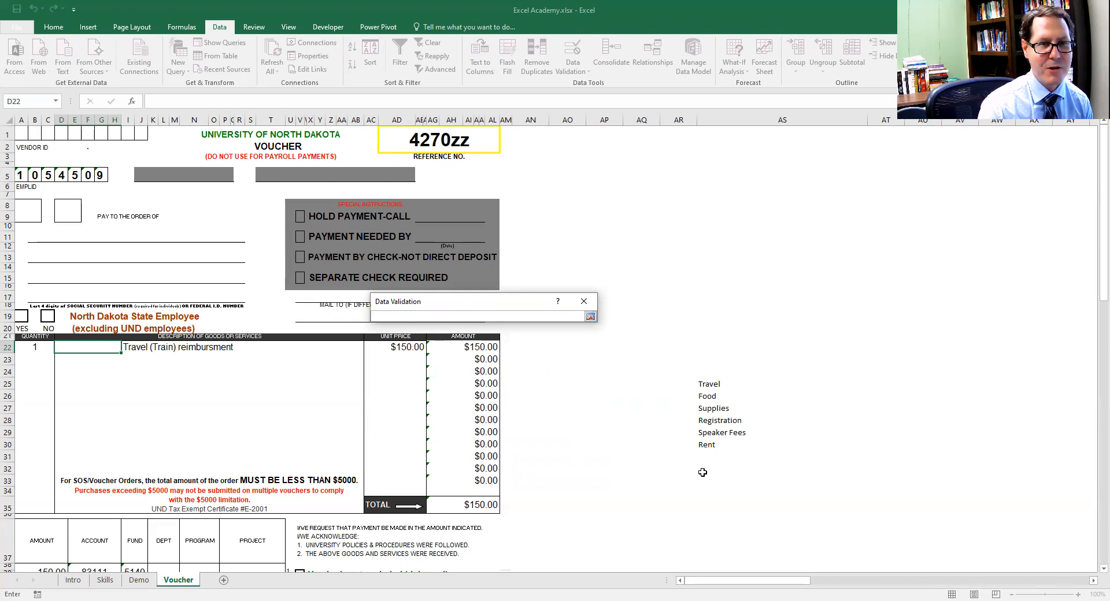
left_click(707, 388)
left_click_drag(707, 389, 706, 446)
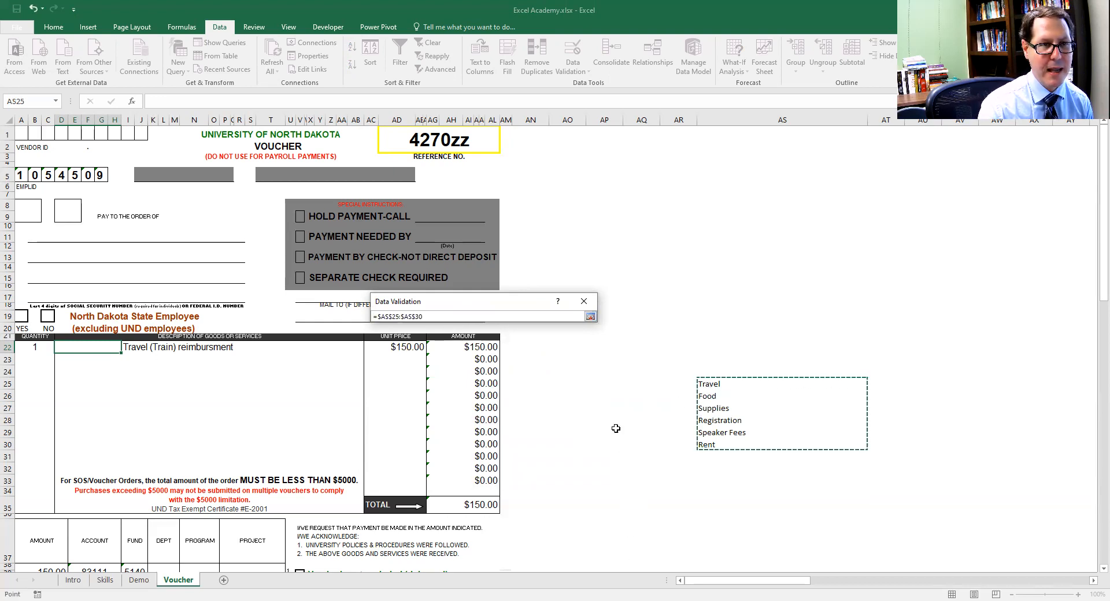
left_click(590, 317)
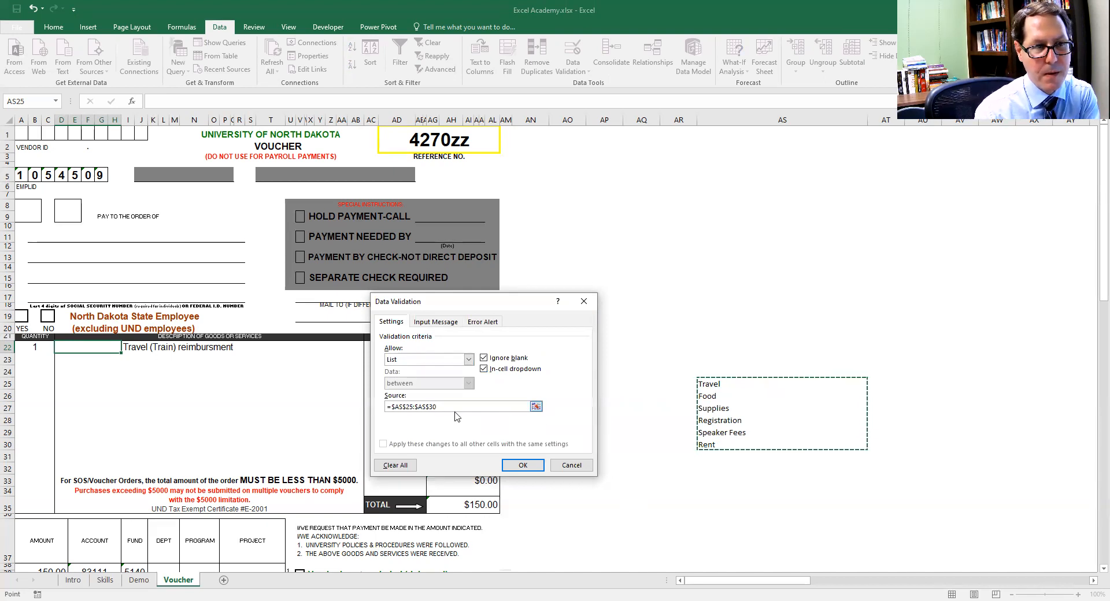
left_click(520, 466)
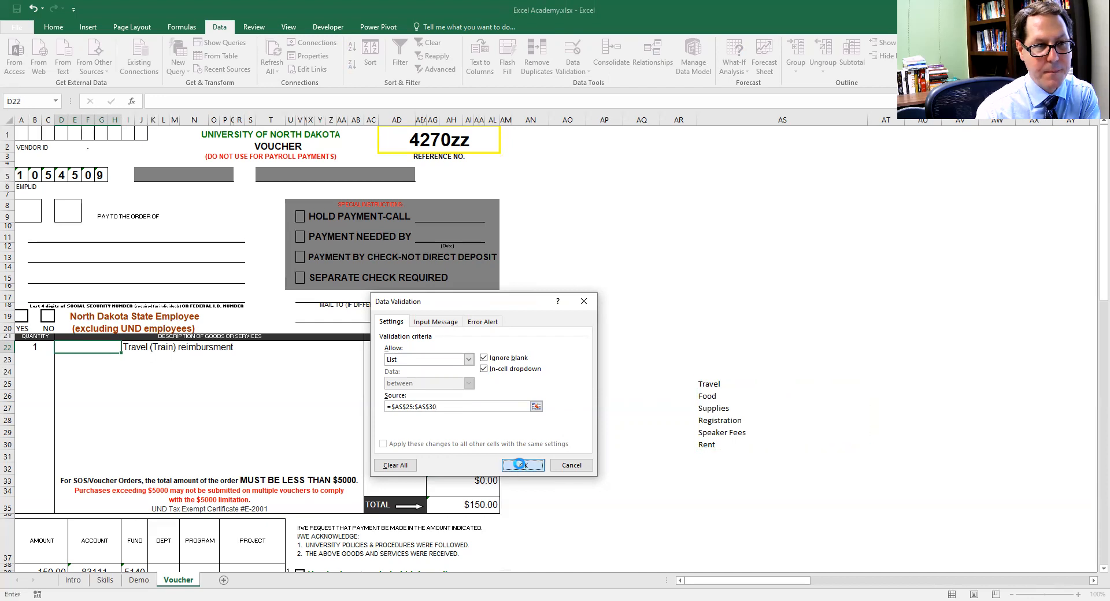
left_click(569, 431)
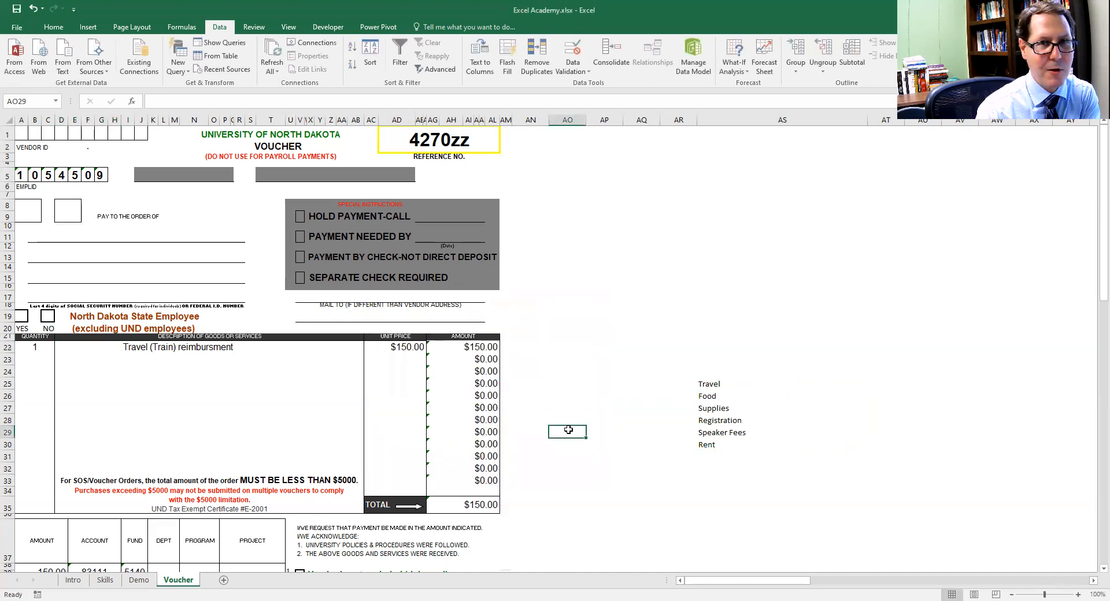
Test the new dropdown in D22 by choosing Registration, Supplies and finally Travel
left_click(89, 348)
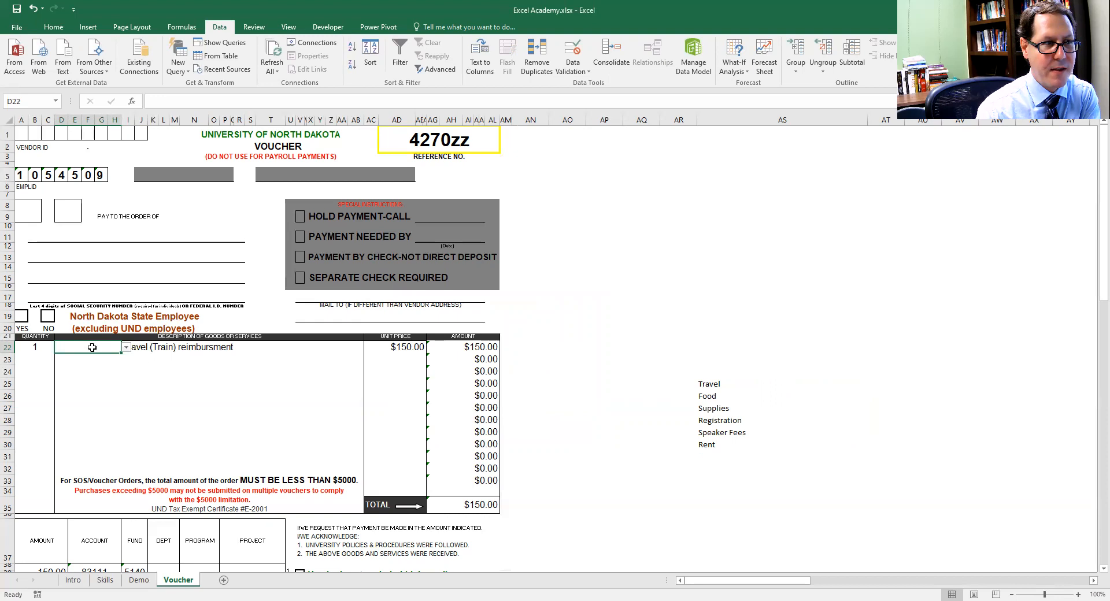
left_click(127, 347)
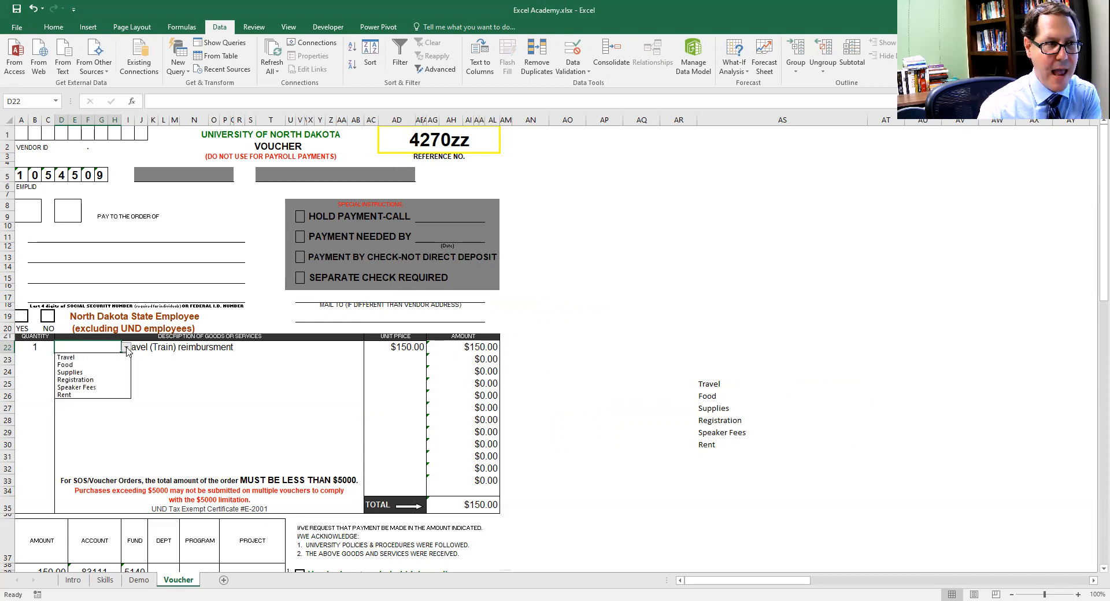
left_click(105, 381)
left_click(129, 348)
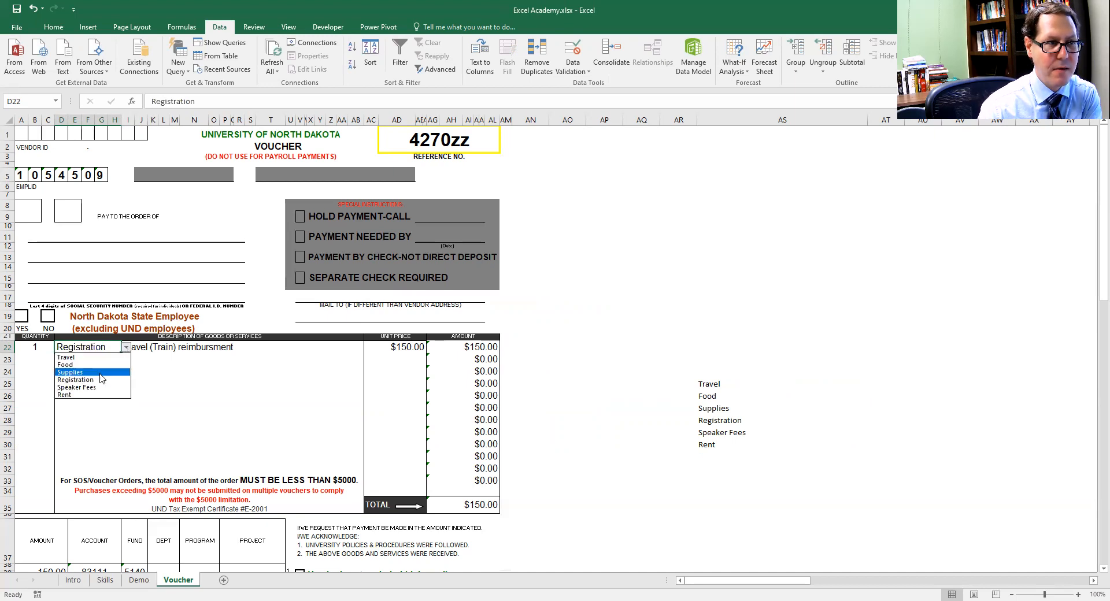
left_click(101, 372)
left_click(126, 348)
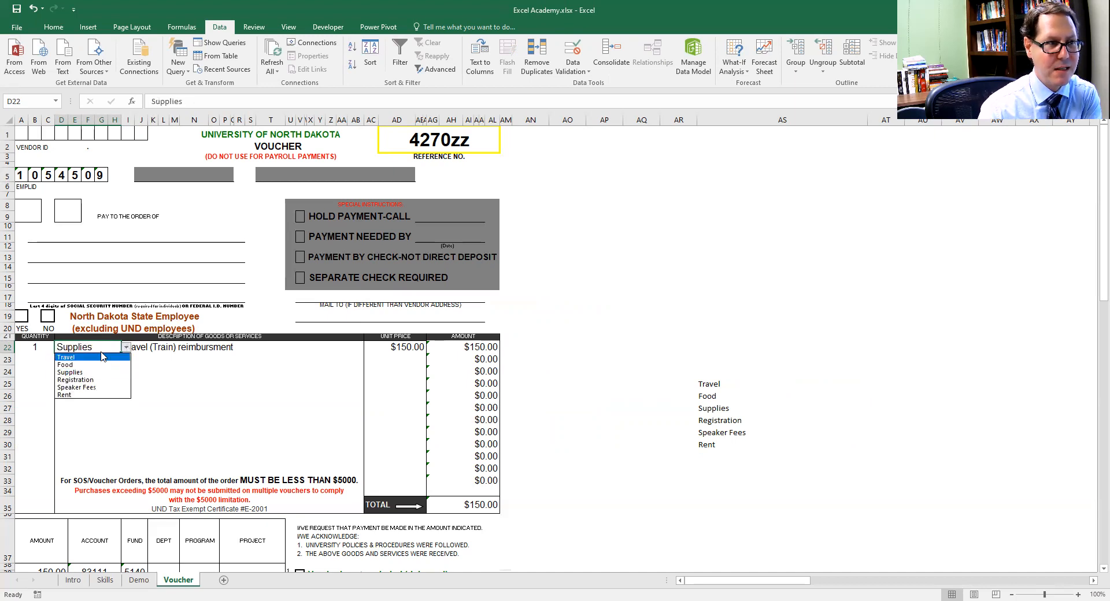
left_click(102, 357)
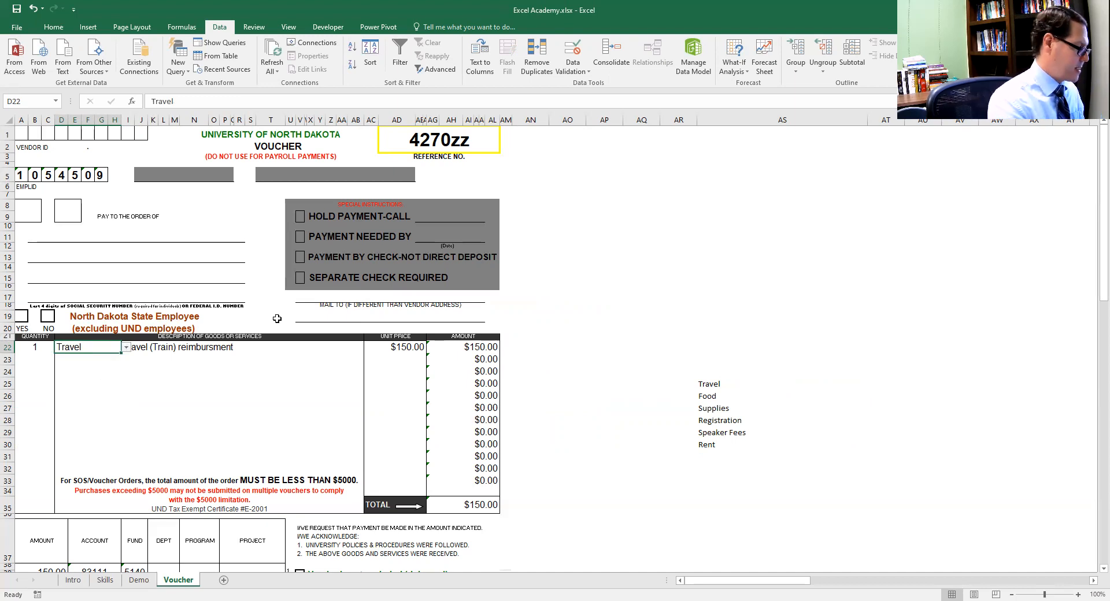
Edit D22's data validation to stop ignoring blanks and extend the list source to AS24:AS30, including the empty cell above Travel
key("ctrl+1")
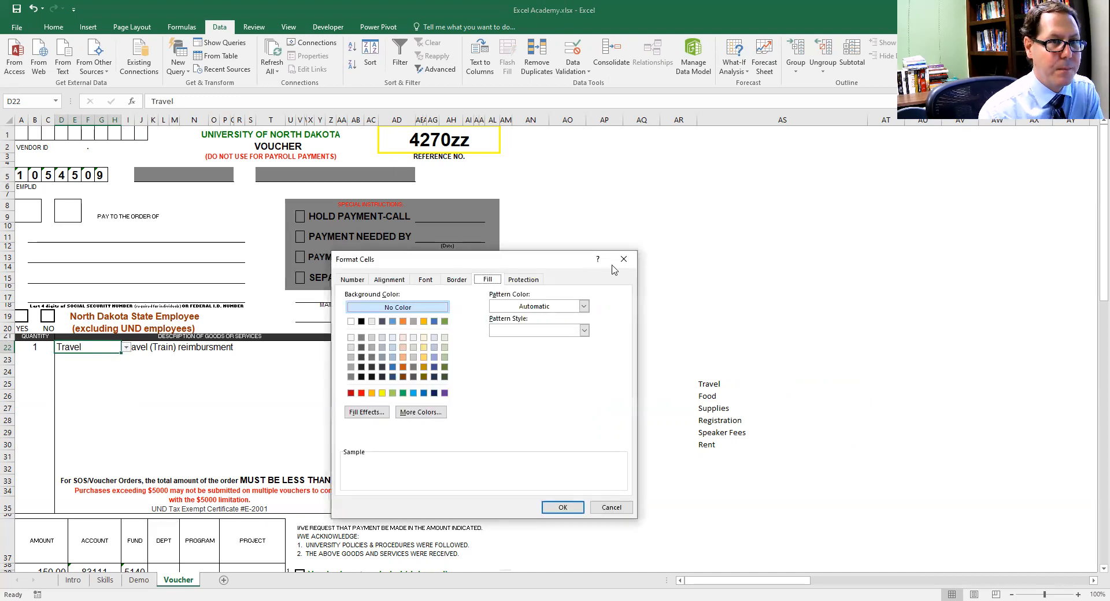
key("Escape")
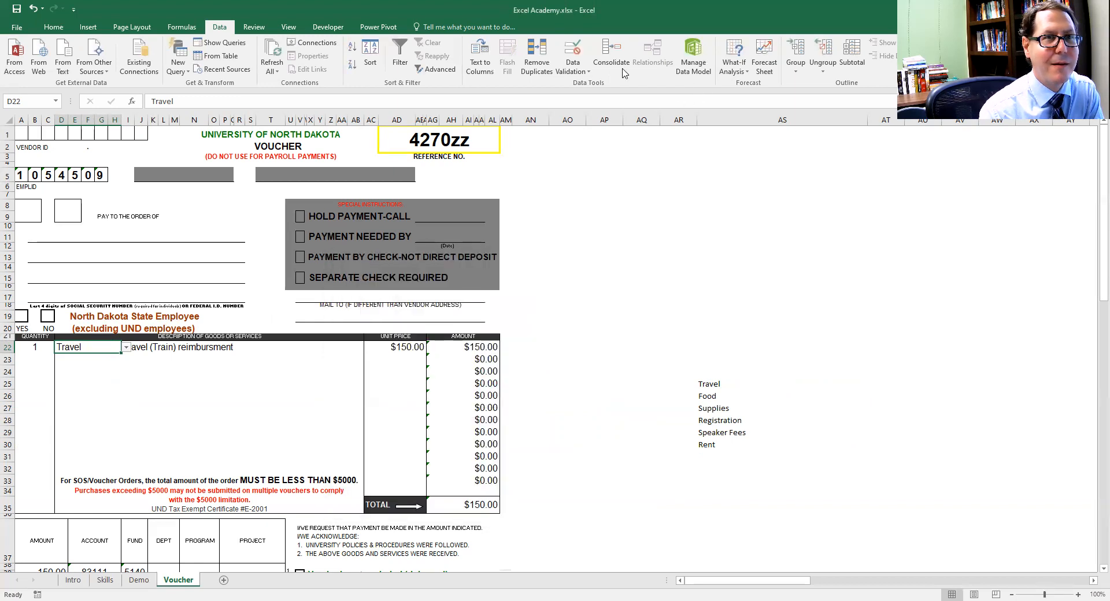
left_click(576, 73)
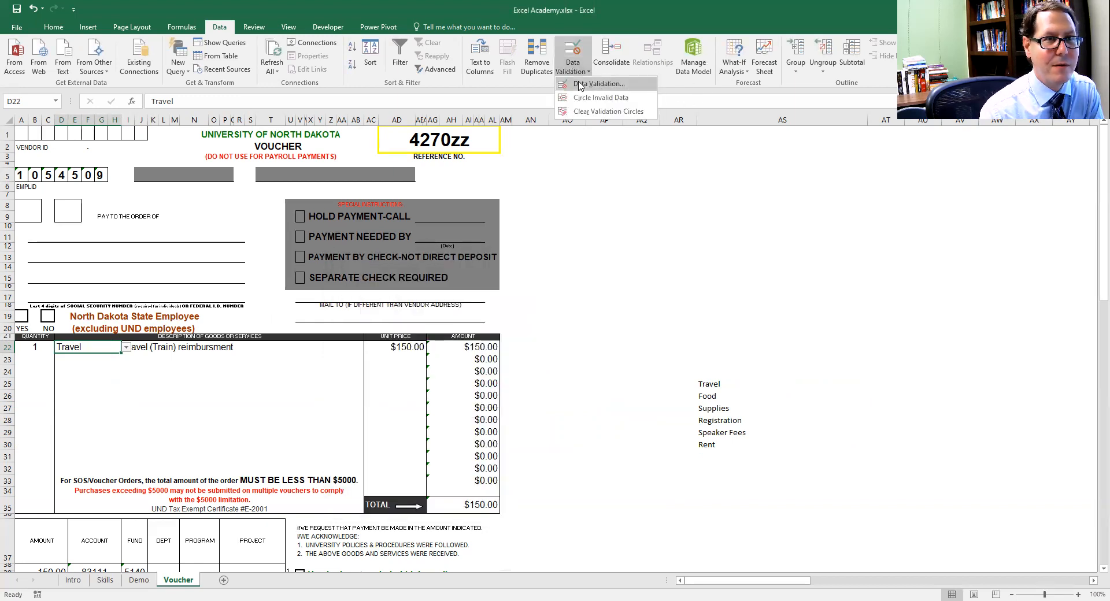
left_click(580, 84)
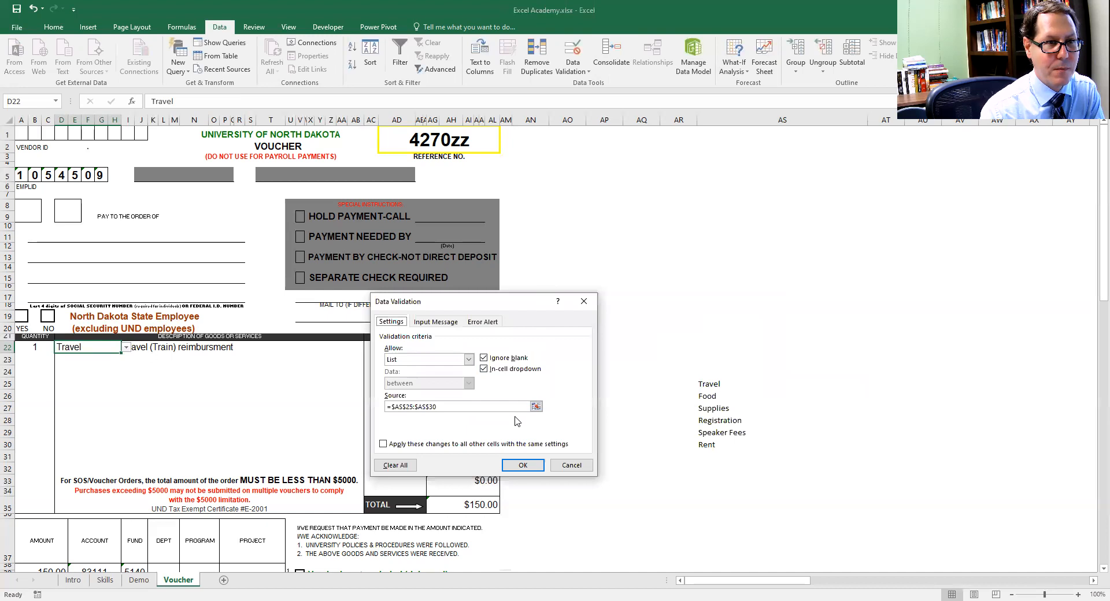
left_click(501, 361)
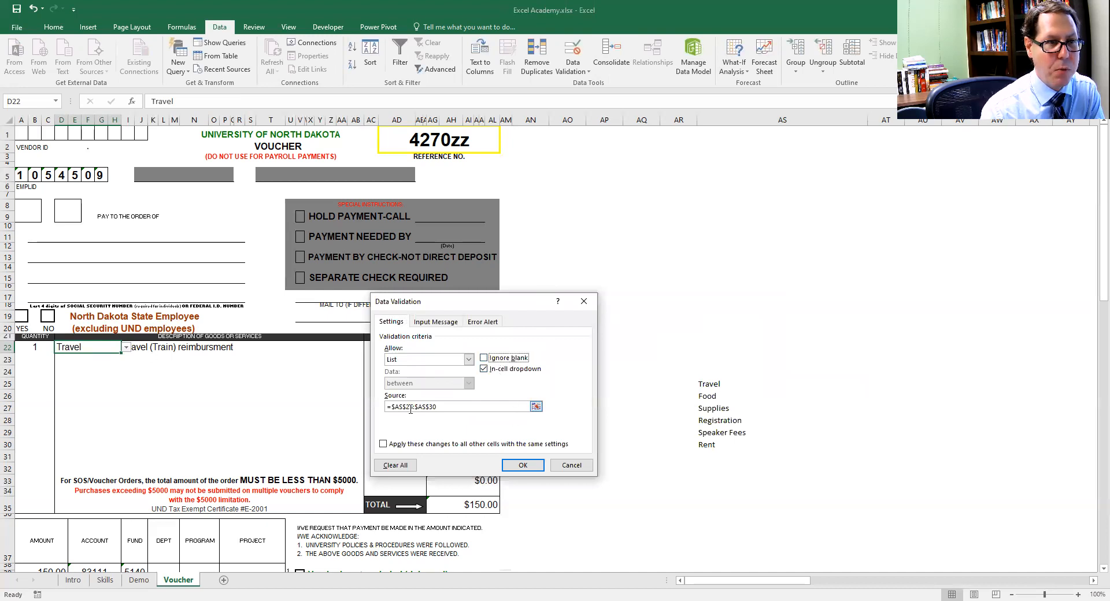
left_click(536, 407)
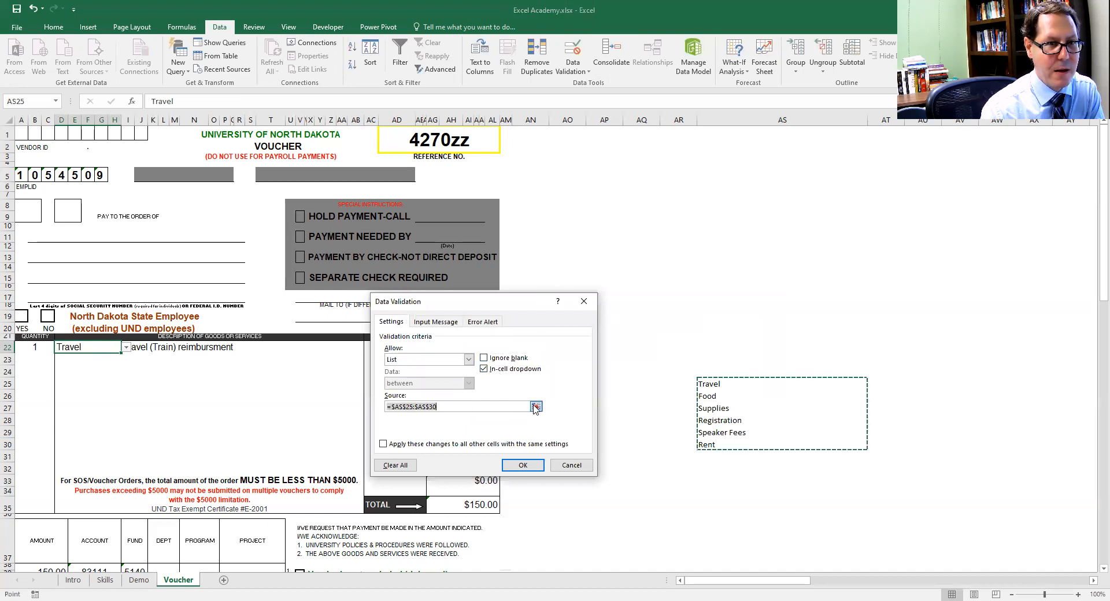
left_click(536, 407)
left_click_drag(713, 370, 706, 444)
left_click(590, 318)
left_click(522, 467)
Test the revised D22 dropdown with the blank option, Travel and Supplies, finishing with Registration
left_click(125, 348)
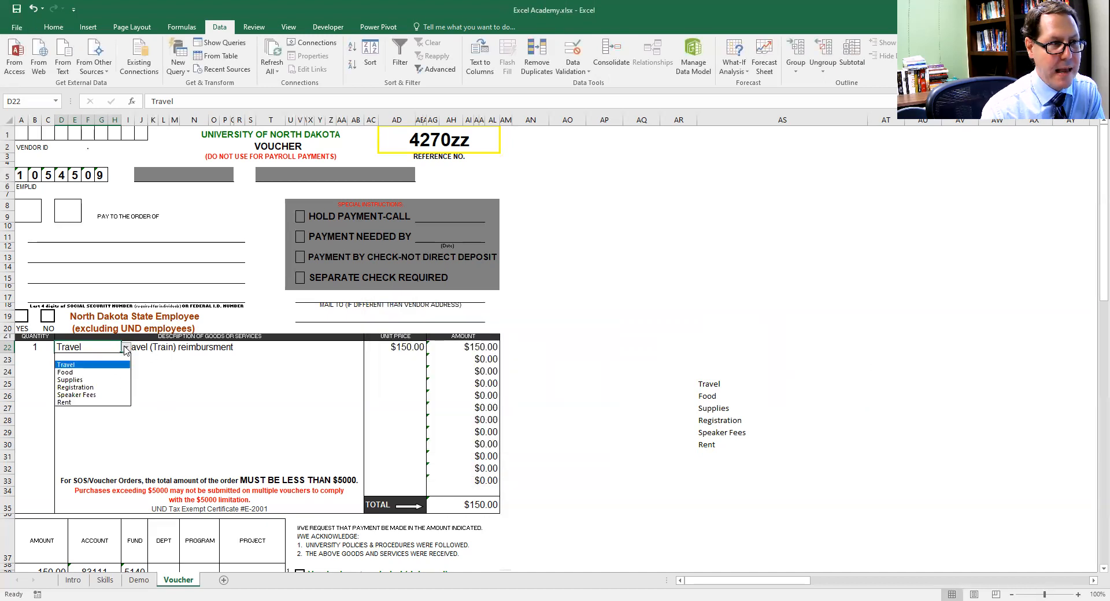
left_click(93, 358)
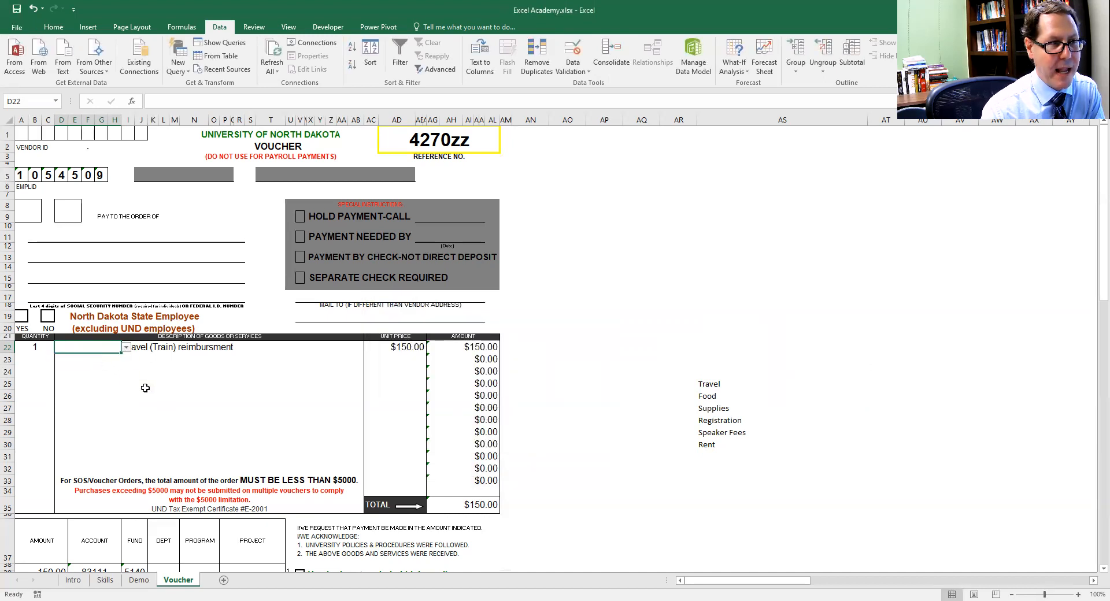
left_click(126, 348)
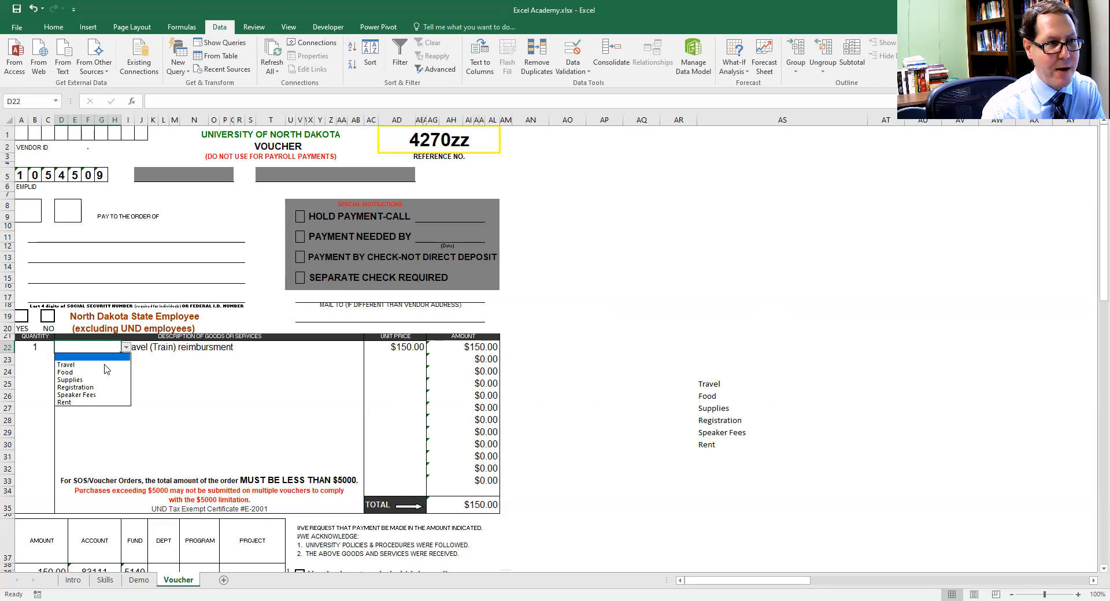
left_click(106, 365)
left_click(127, 349)
key("Down")
key("Down")
key("Return")
left_click(127, 349)
key("Down")
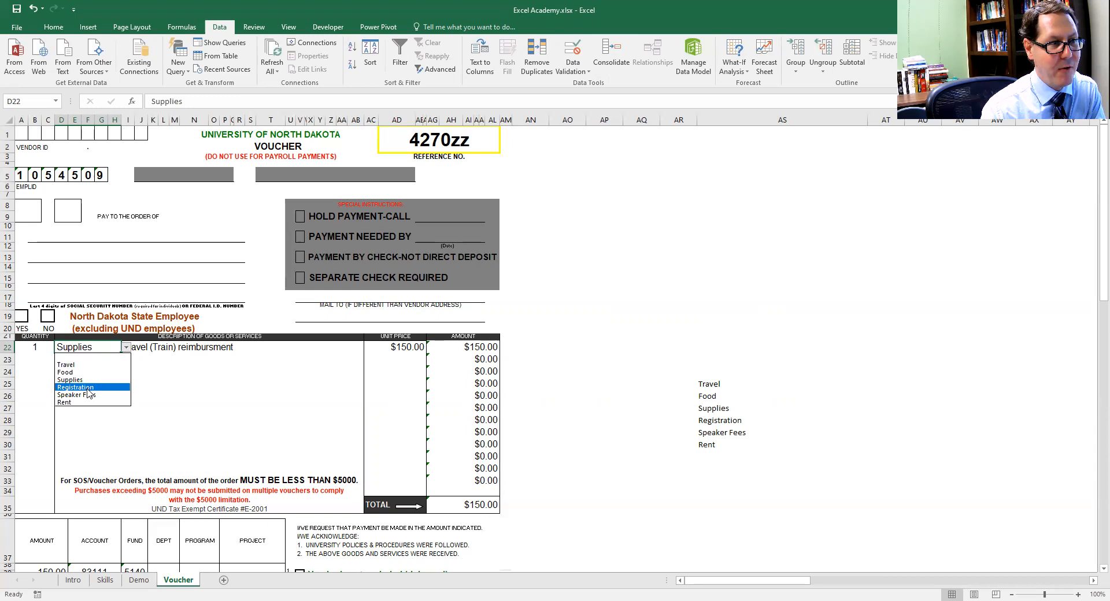
key("Return")
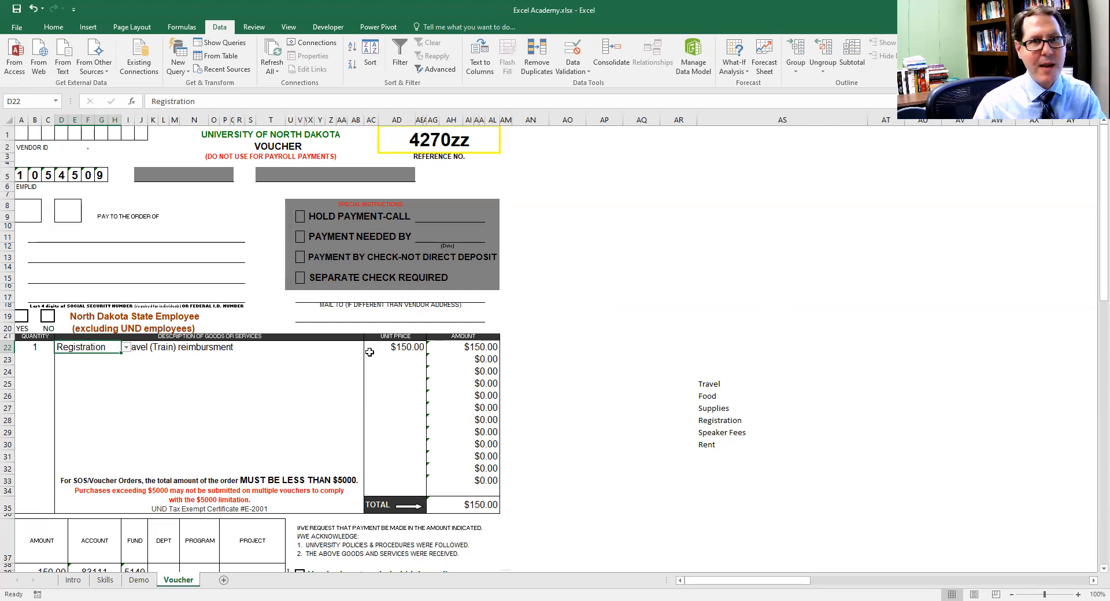
Enter x in cell AS33 below the category list and select cell E23 in the voucher's description area
left_click(727, 480)
type("x")
key("Up")
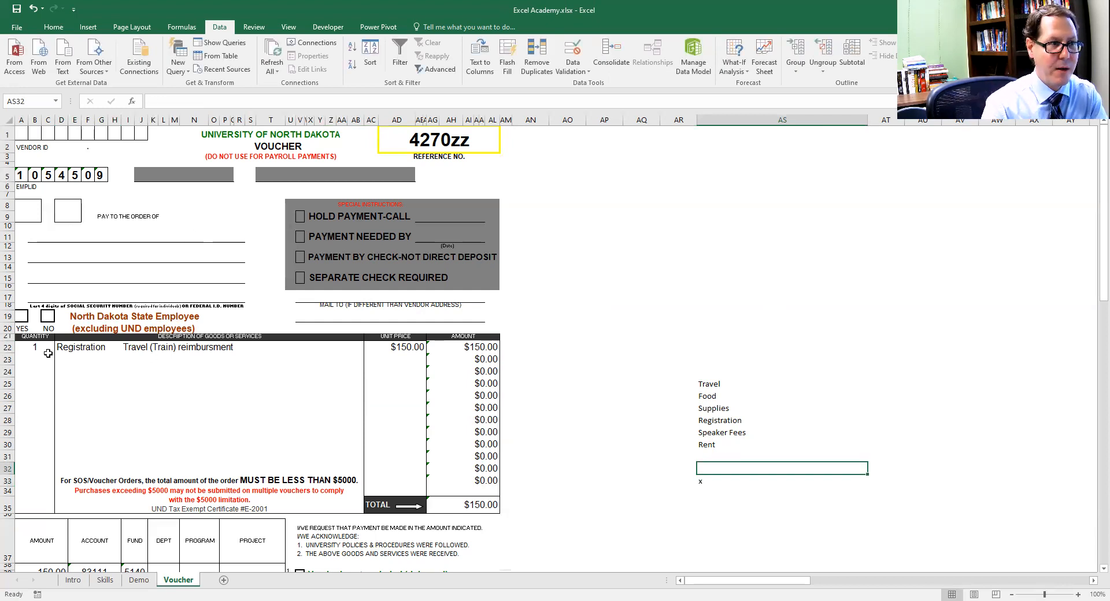
left_click(77, 356)
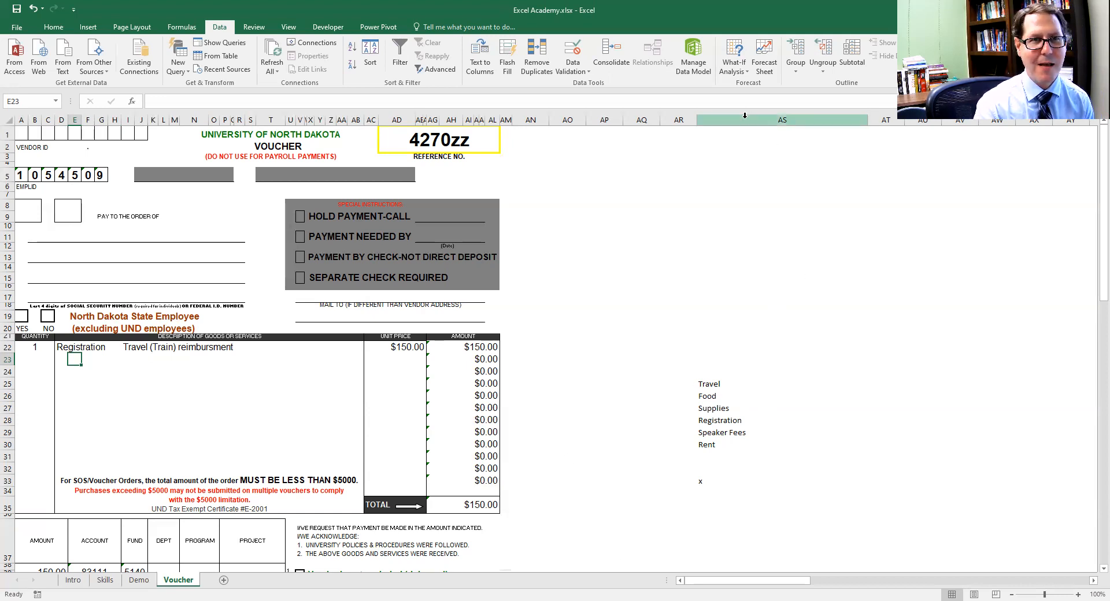
Collapse column AS out of view, widen it again to fit the category names, and select the whole column
left_click_drag(867, 121, 701, 158)
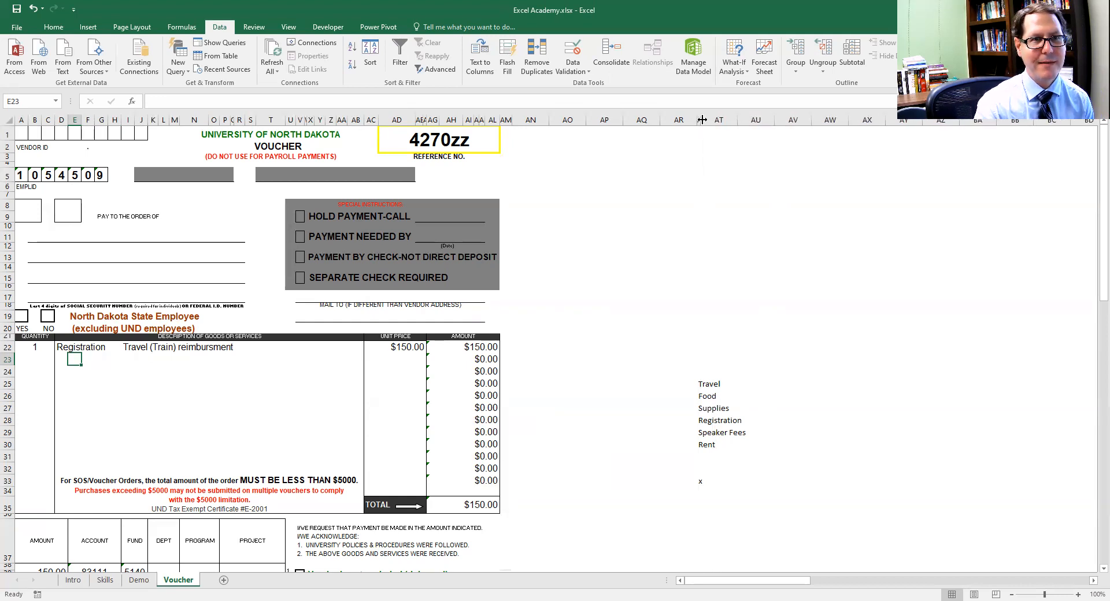
left_click_drag(702, 120, 791, 122)
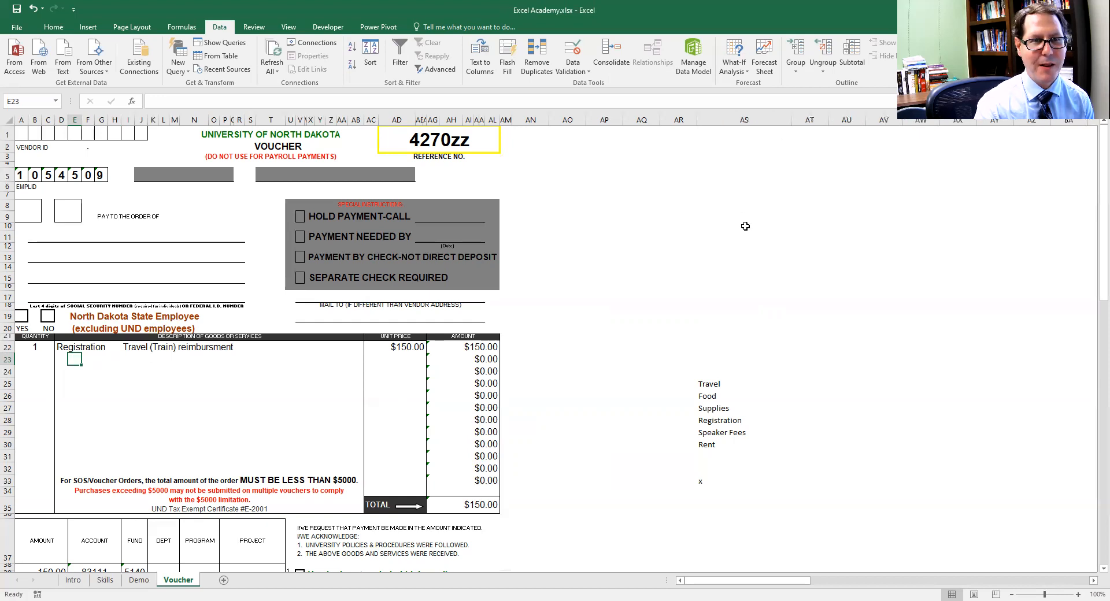
left_click(744, 120)
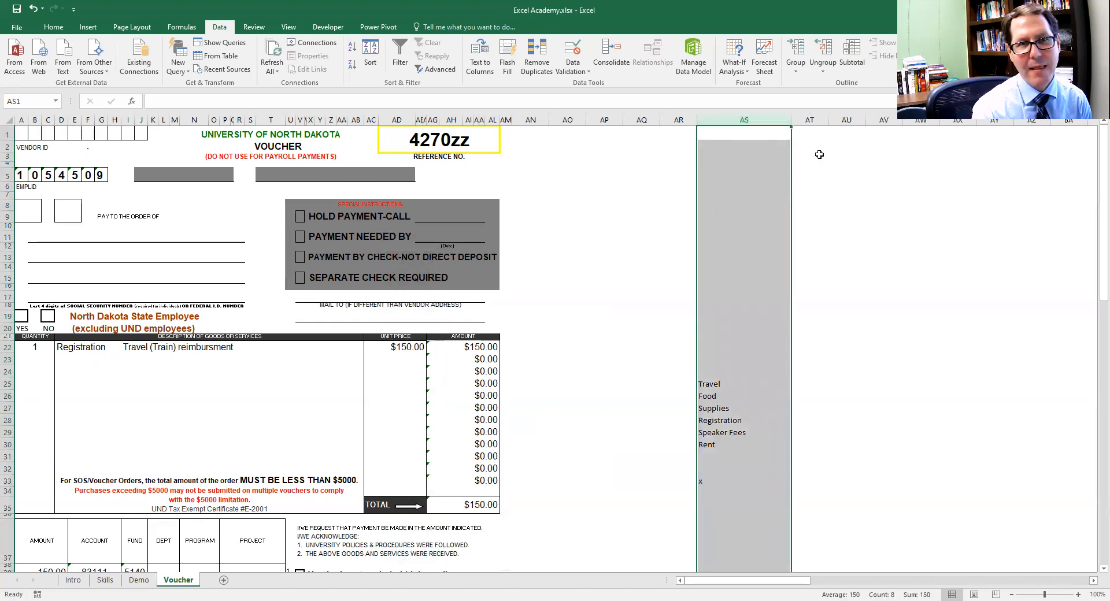
Hide column AS holding the category list and unhide it again by selecting the neighbouring columns AR and AT
right_click(746, 118)
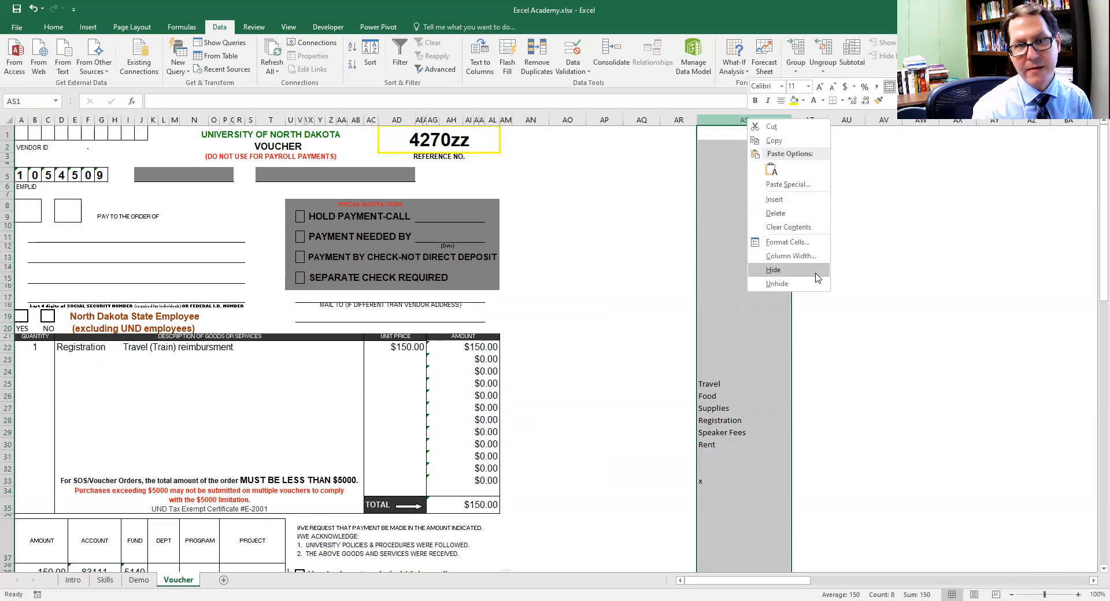
left_click(816, 274)
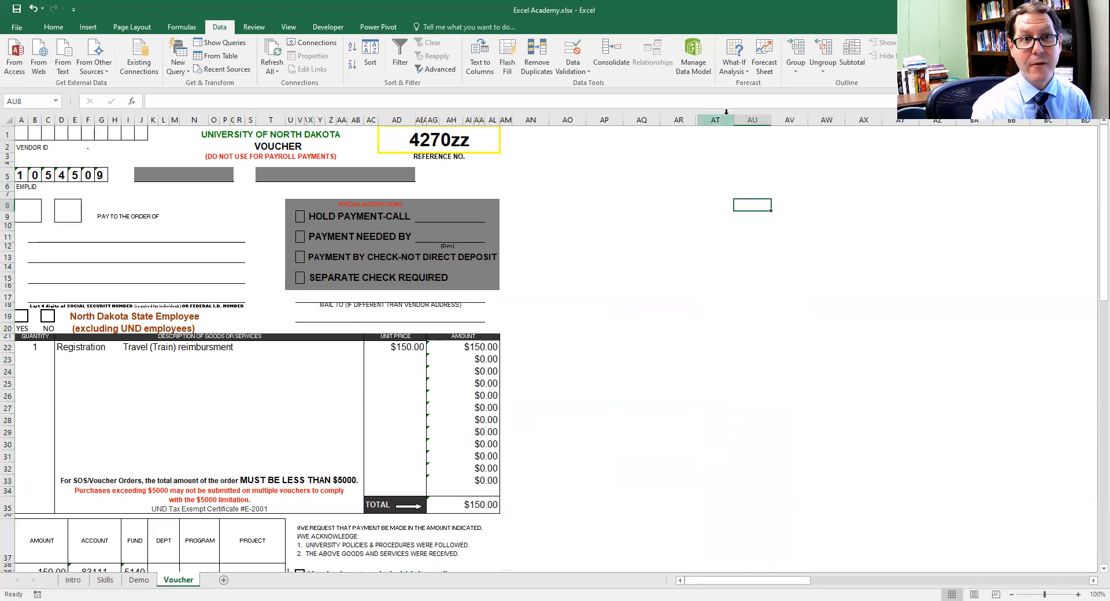
left_click_drag(721, 119, 679, 129)
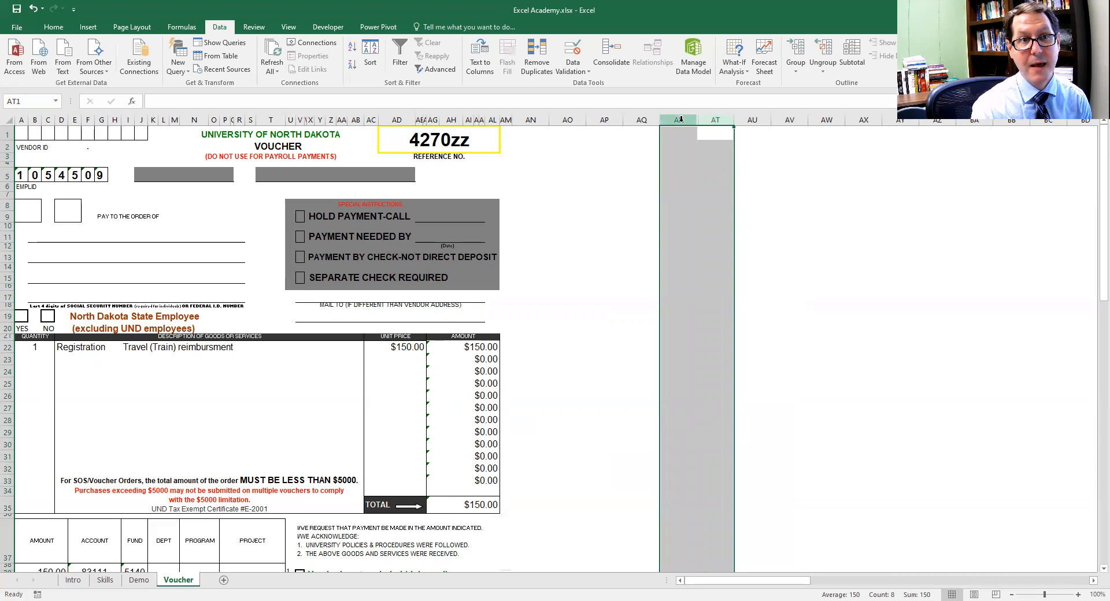
right_click(681, 119)
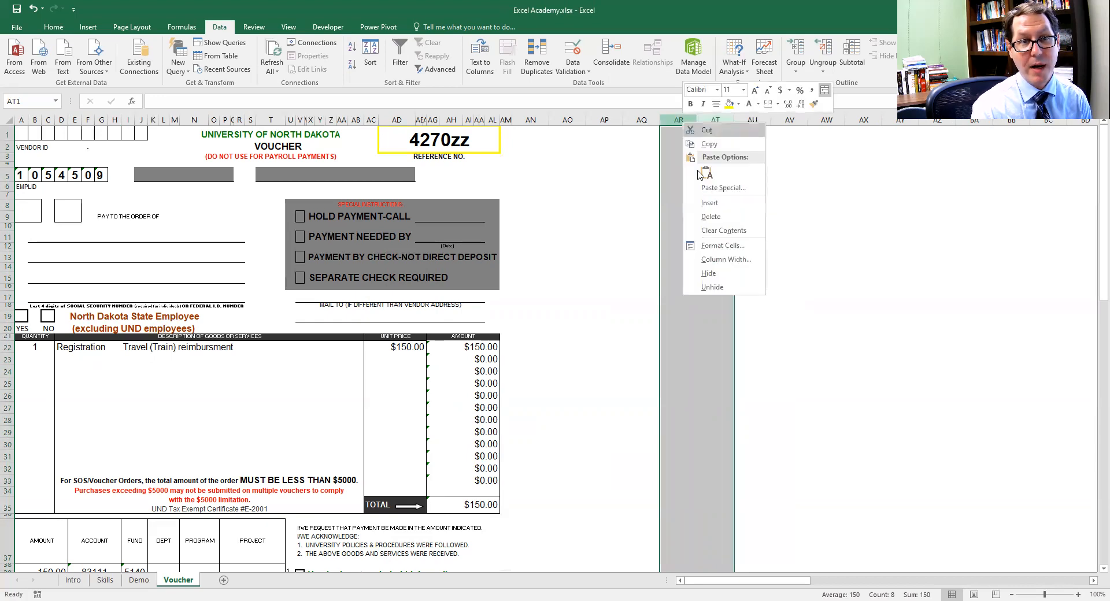
left_click(725, 289)
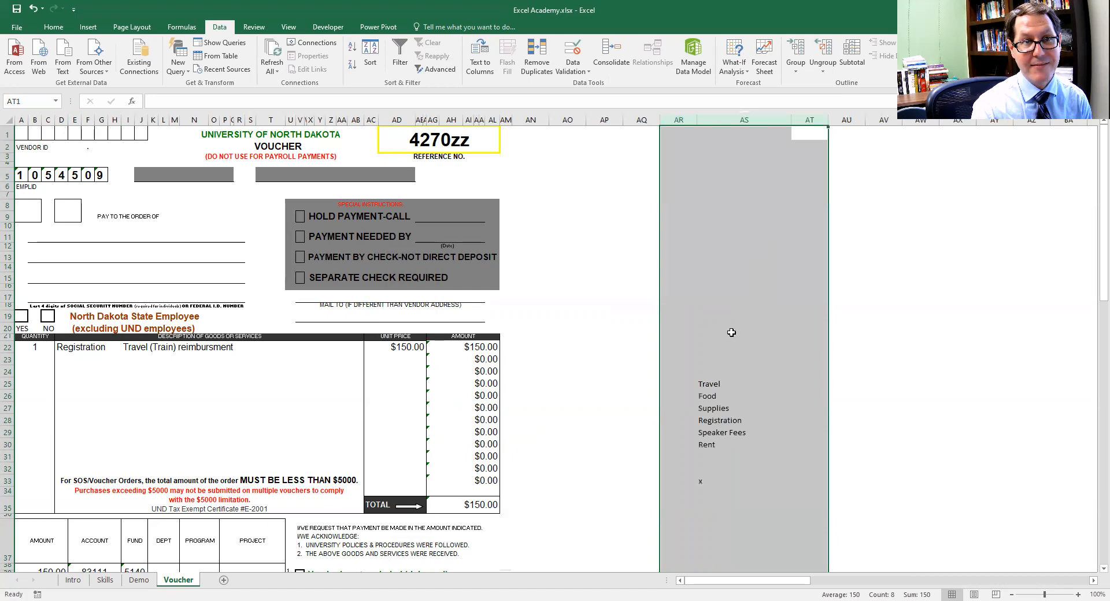
Select only the category list column AS and hide it from the voucher sheet
left_click(742, 118)
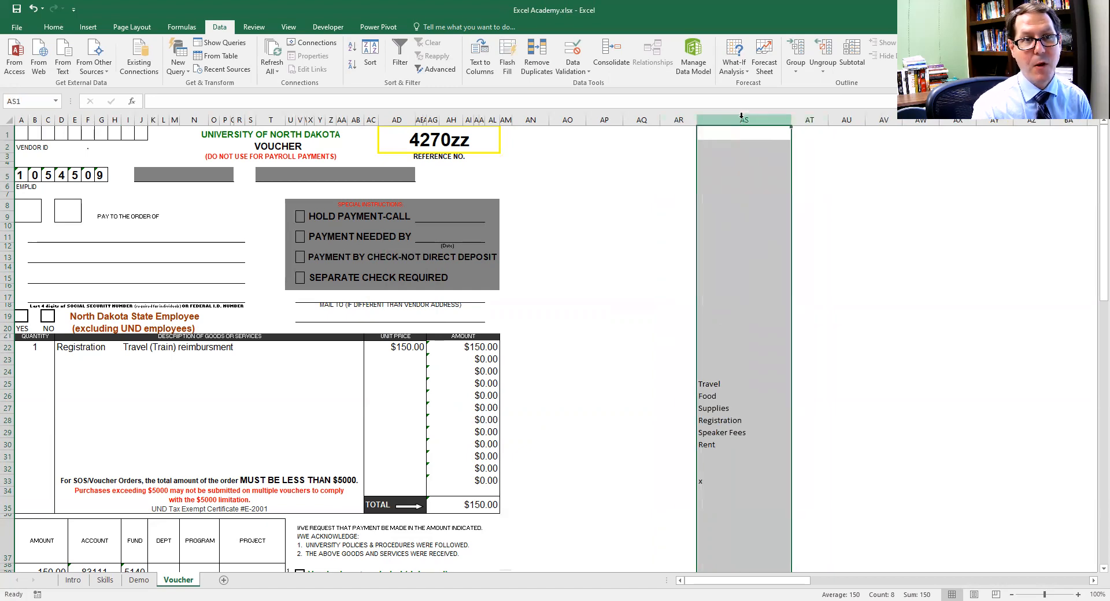
right_click(742, 117)
left_click(764, 283)
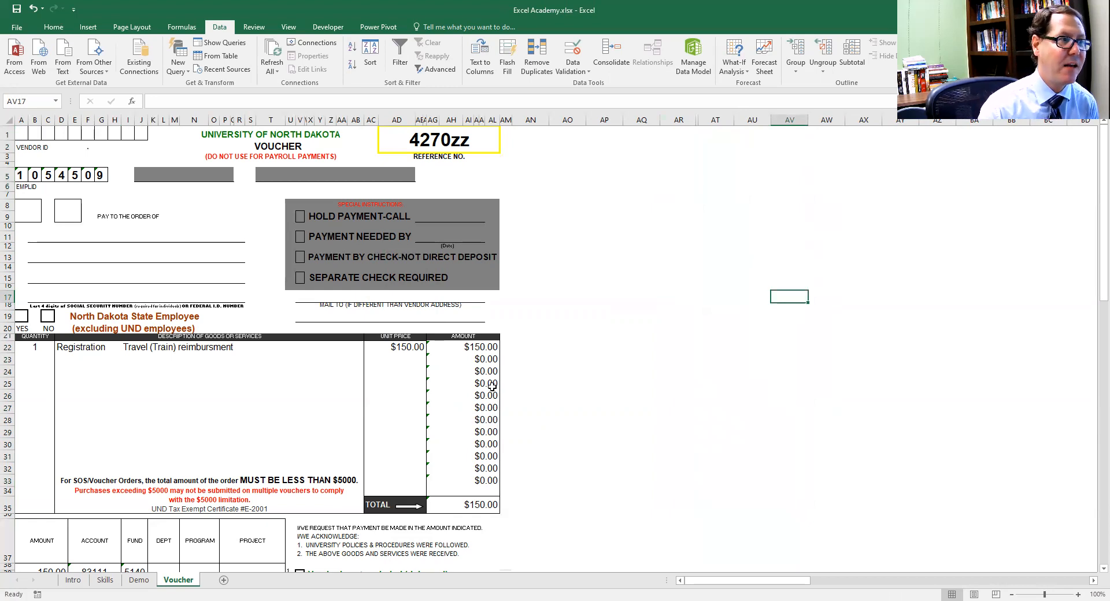
Hide row 15 containing the separate check option, undo the row hiding, and select cell AV33
left_click(9, 278)
right_click(9, 278)
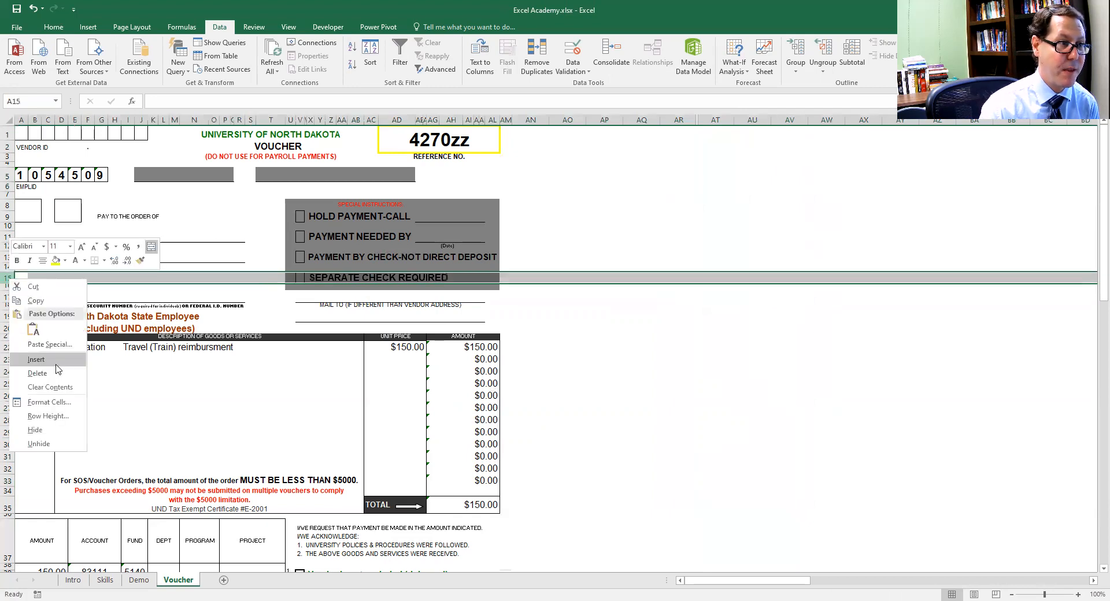
left_click(44, 431)
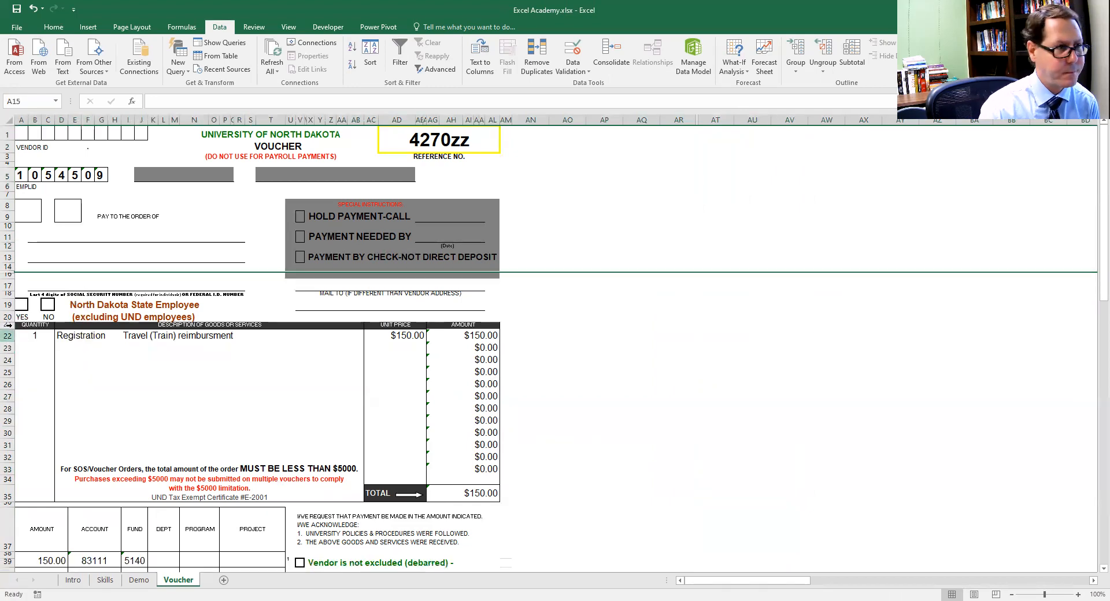
left_click(9, 285)
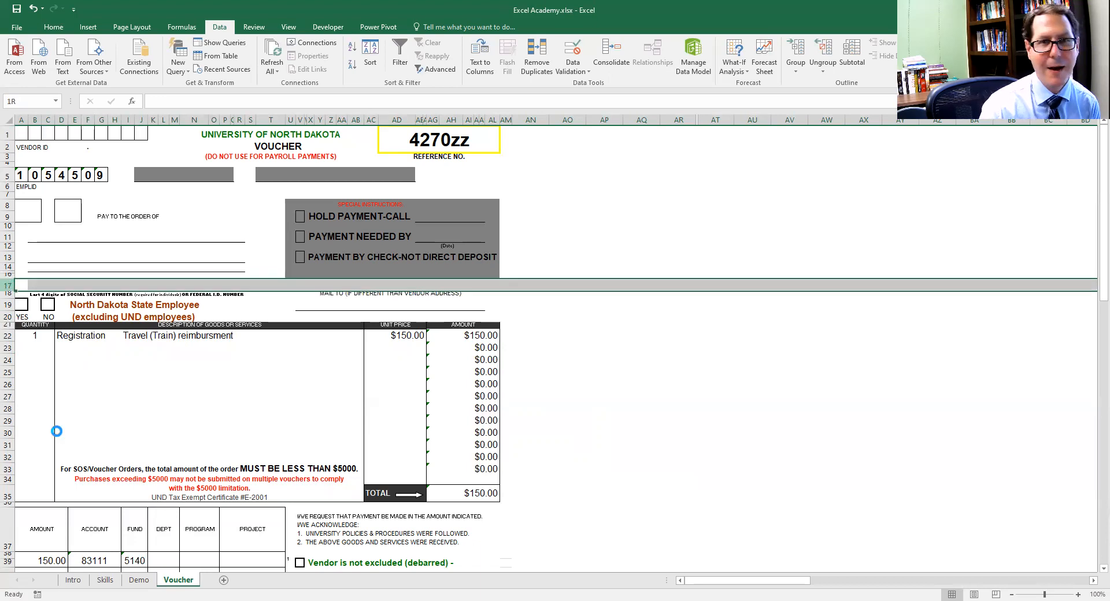
key("ctrl+z")
left_click(775, 479)
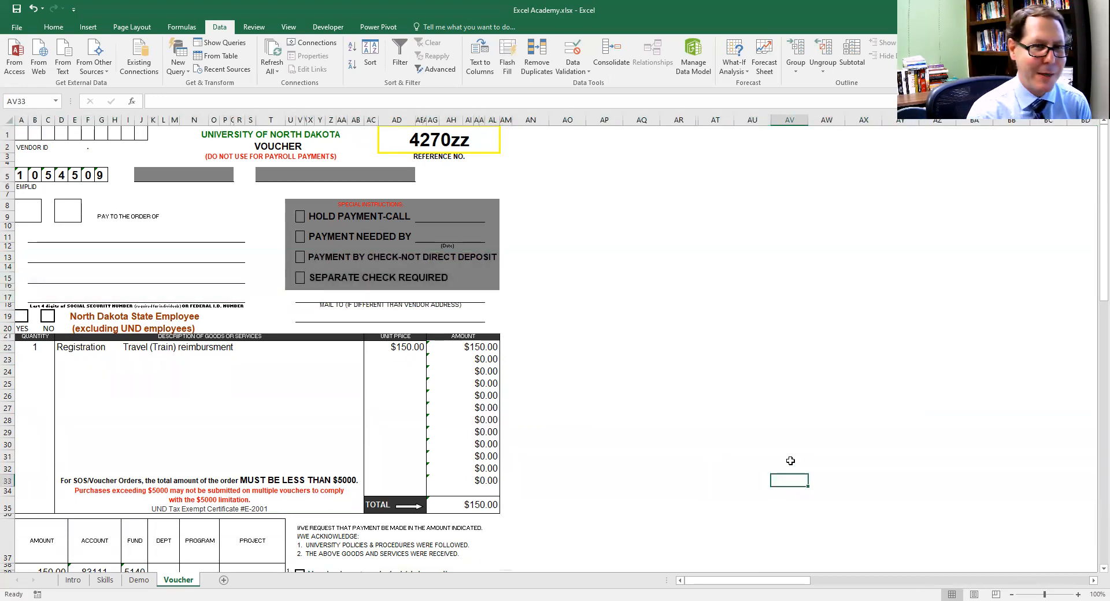